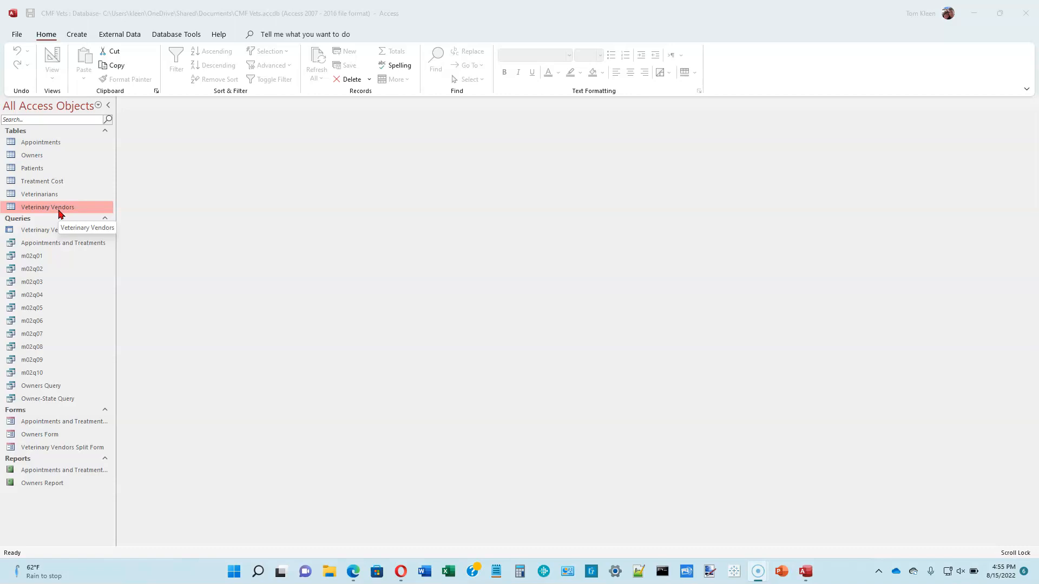
# Open the Veterinary Vendors table in Datasheet View from the Navigation Pane
pyautogui.doubleClick(58, 210)
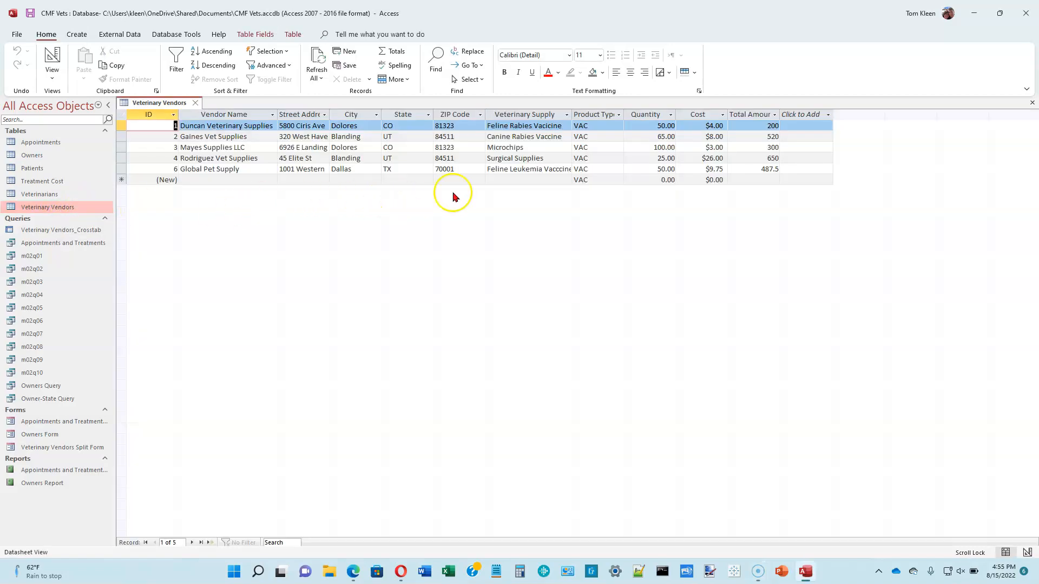
# Enter the invalid Product Type 'xxx' in the new record and dismiss the rejection message
pyautogui.click(592, 135)
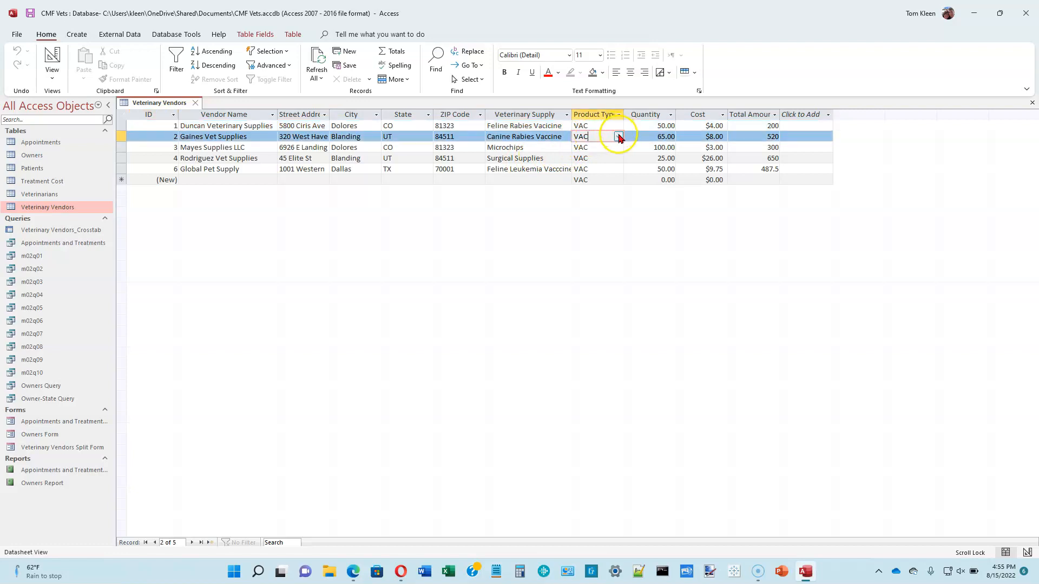
pyautogui.click(618, 137)
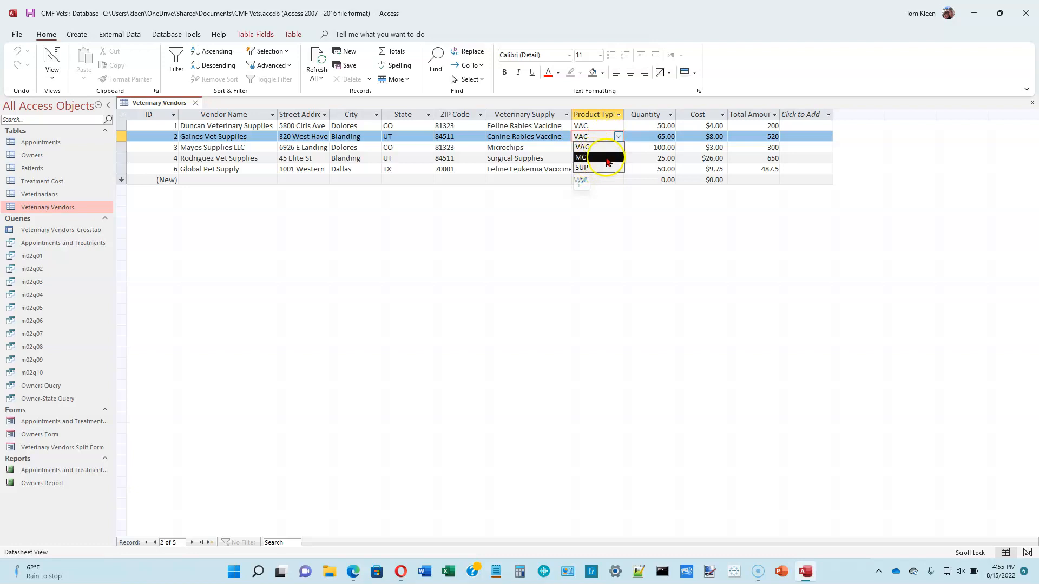
pyautogui.click(605, 179)
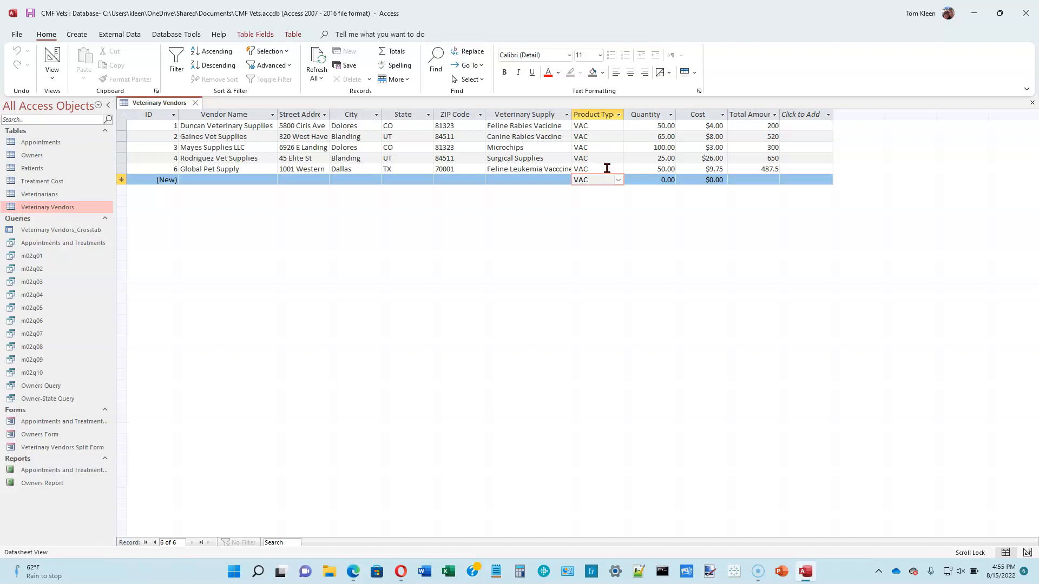
pyautogui.press('BackSpace')
pyautogui.press('BackSpace')
pyautogui.press('BackSpace')
pyautogui.write('xxx')
pyautogui.press('Tab')
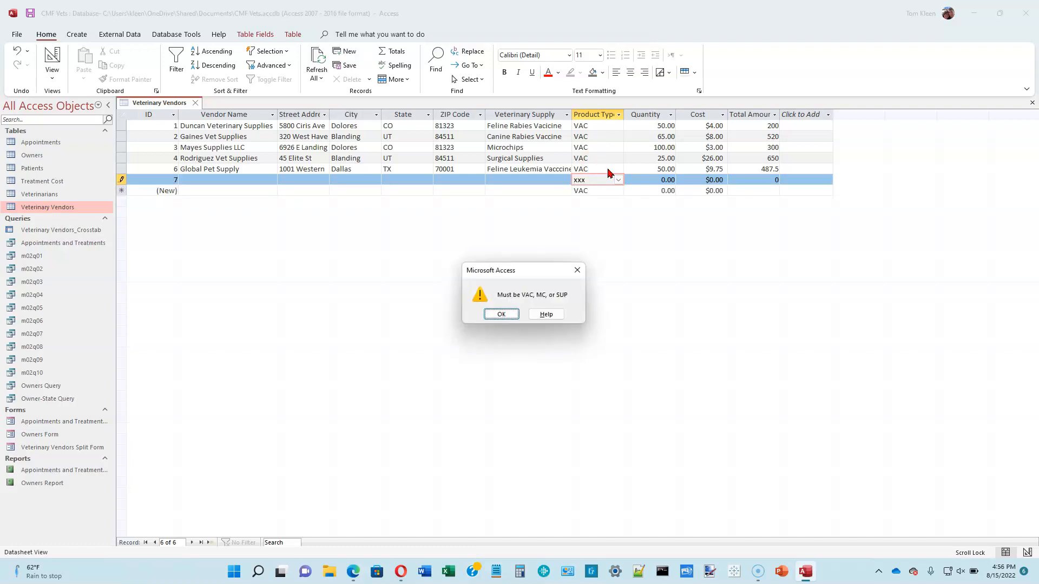
pyautogui.click(507, 316)
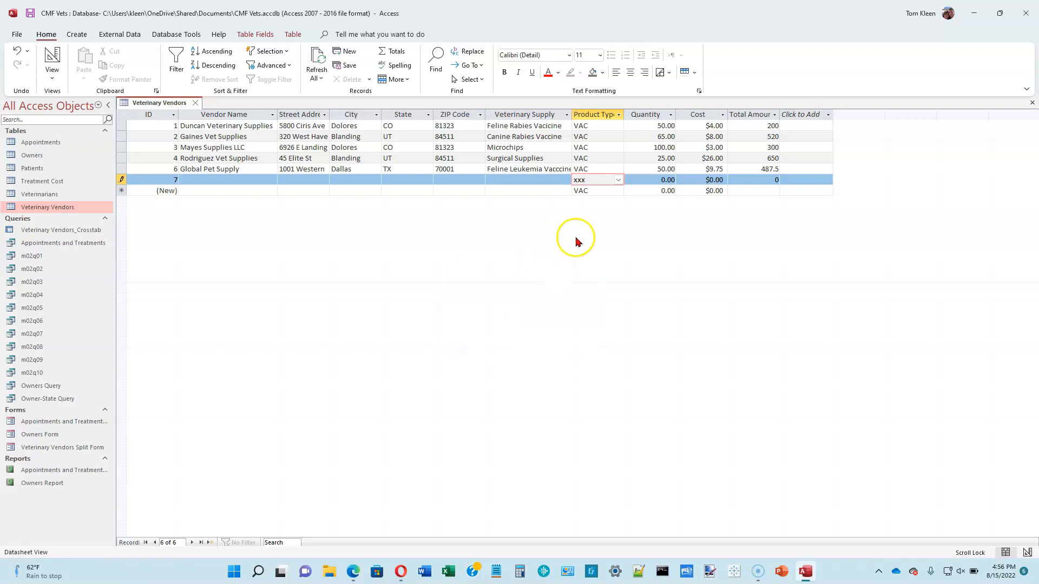
# Set the new record 7's Product Type to VAC from the dropdown
pyautogui.click(619, 180)
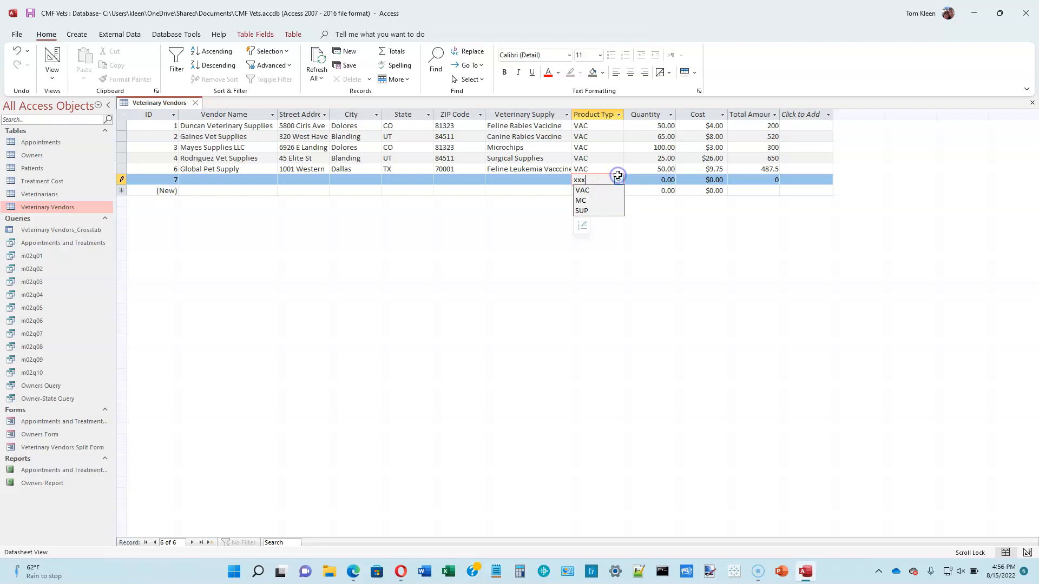
pyautogui.click(584, 190)
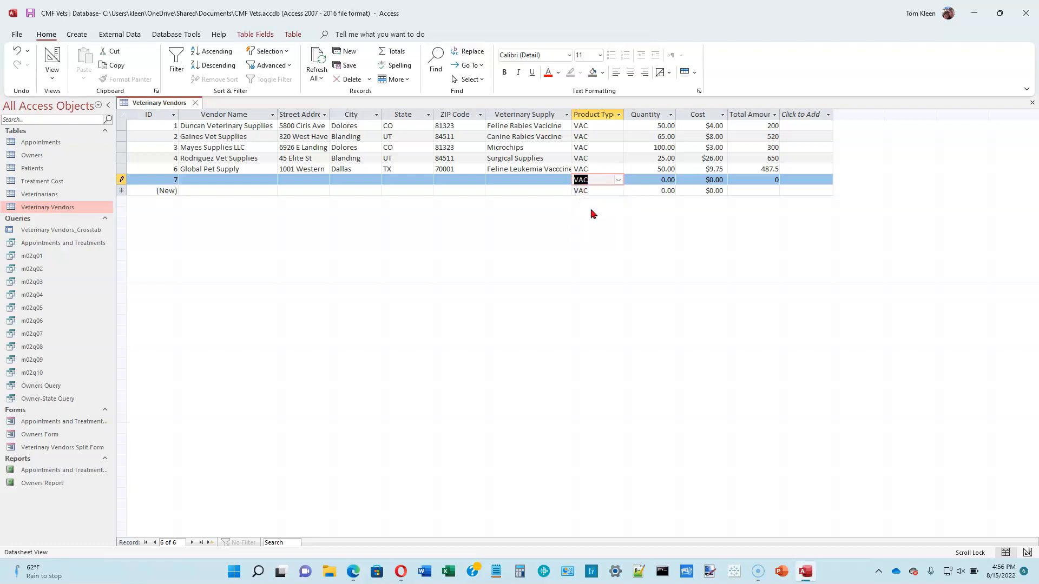
pyautogui.click(657, 180)
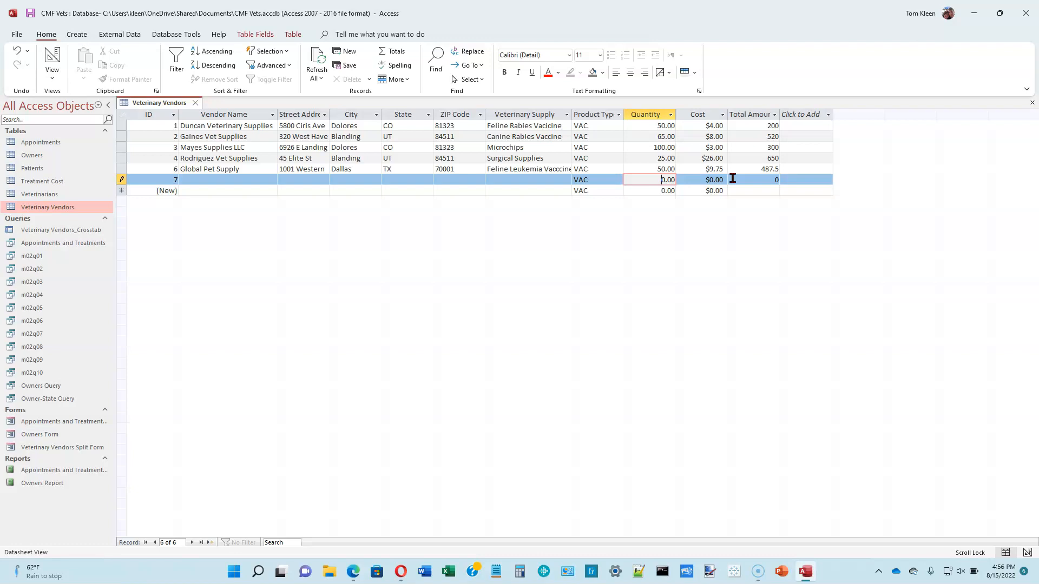
# Try Quantity 1000.01 on record 7, dismiss the over-limit errors, and revert to 1000.00
pyautogui.write('100')
pyautogui.press('Tab')
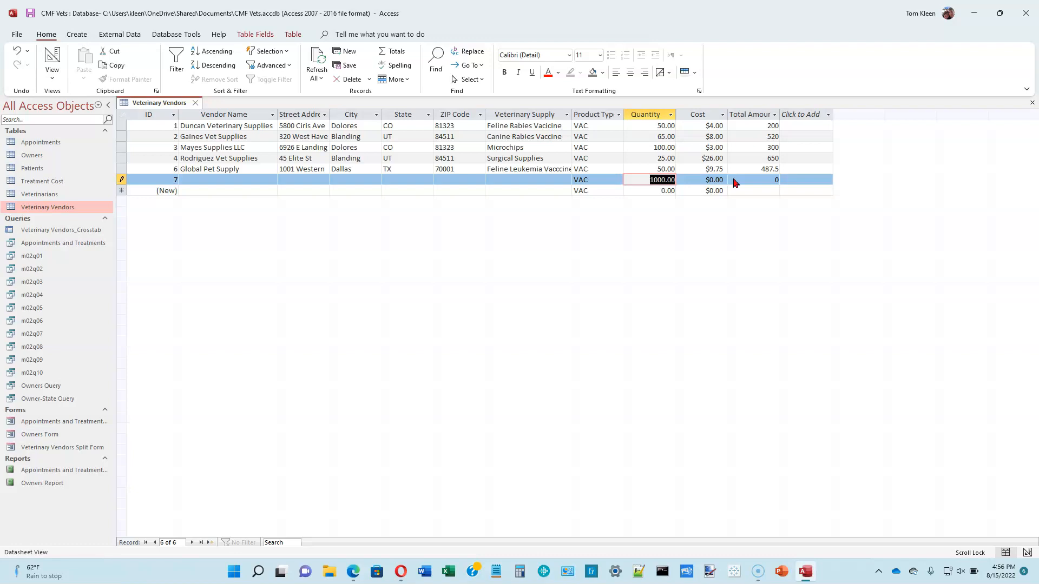
pyautogui.write('1000.01')
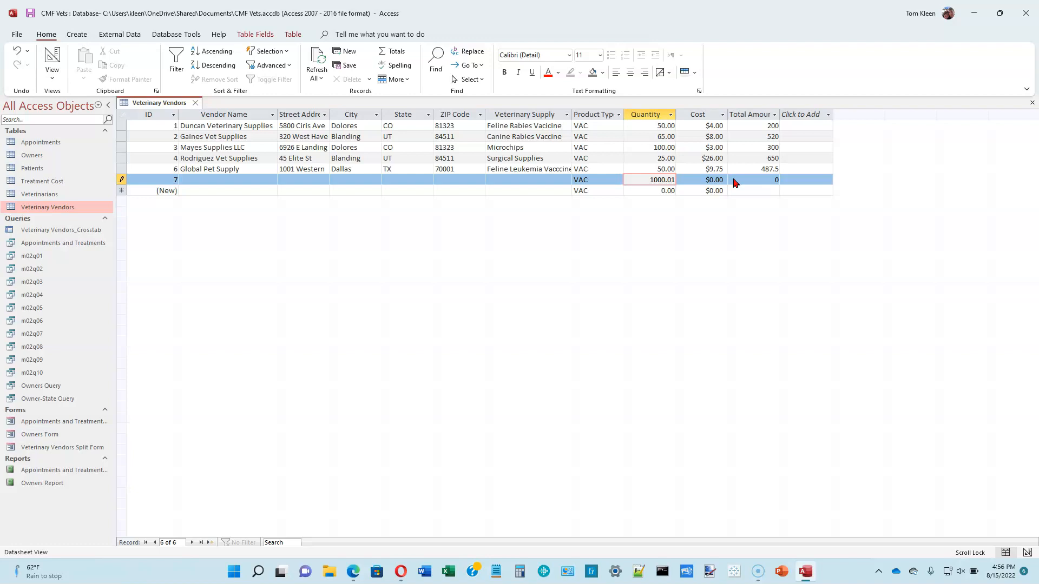
pyautogui.press('Tab')
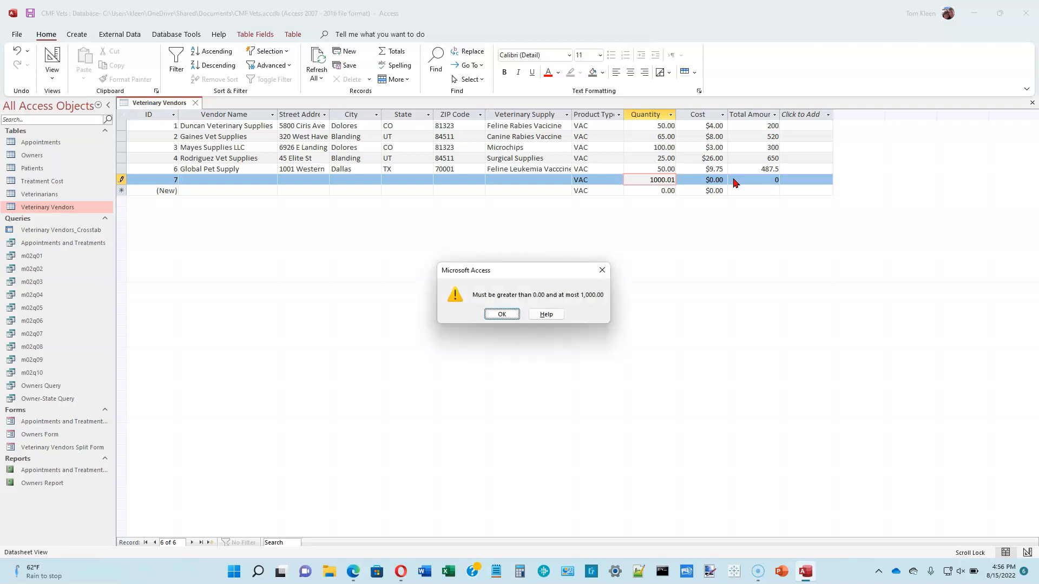
pyautogui.click(507, 316)
pyautogui.click(502, 317)
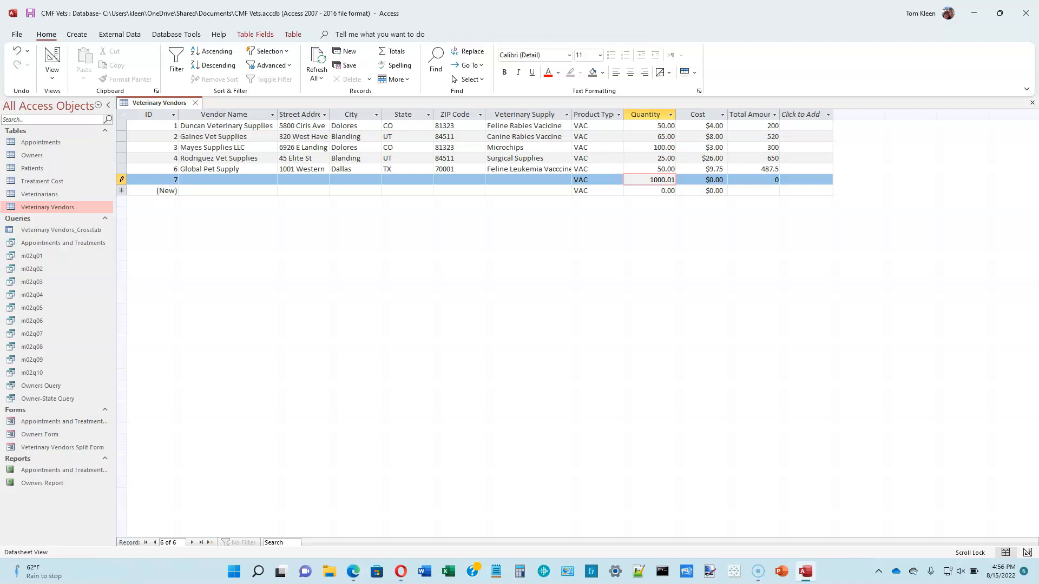
pyautogui.click(145, 179)
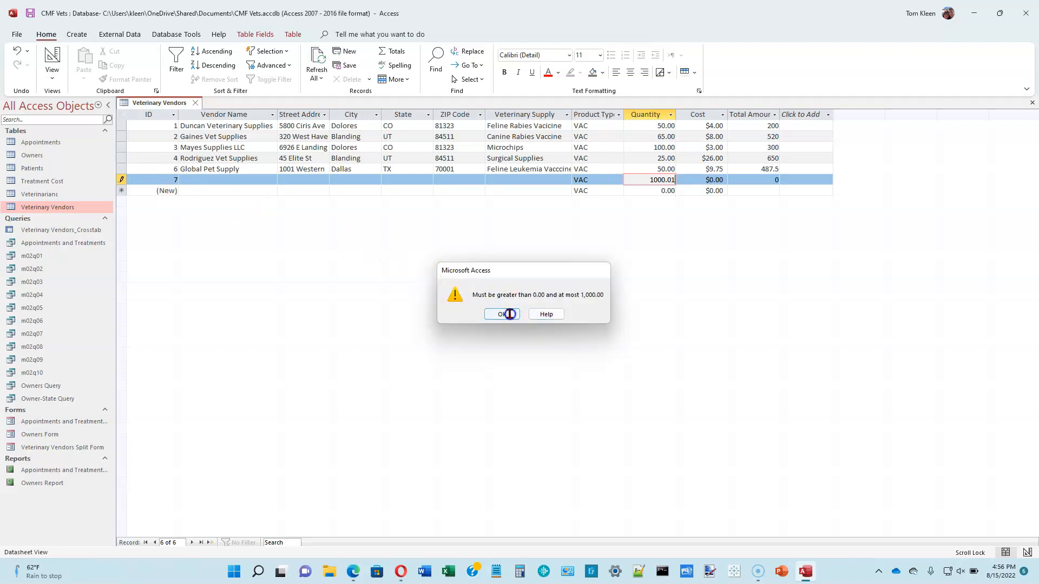
pyautogui.click(504, 314)
pyautogui.press('Escape')
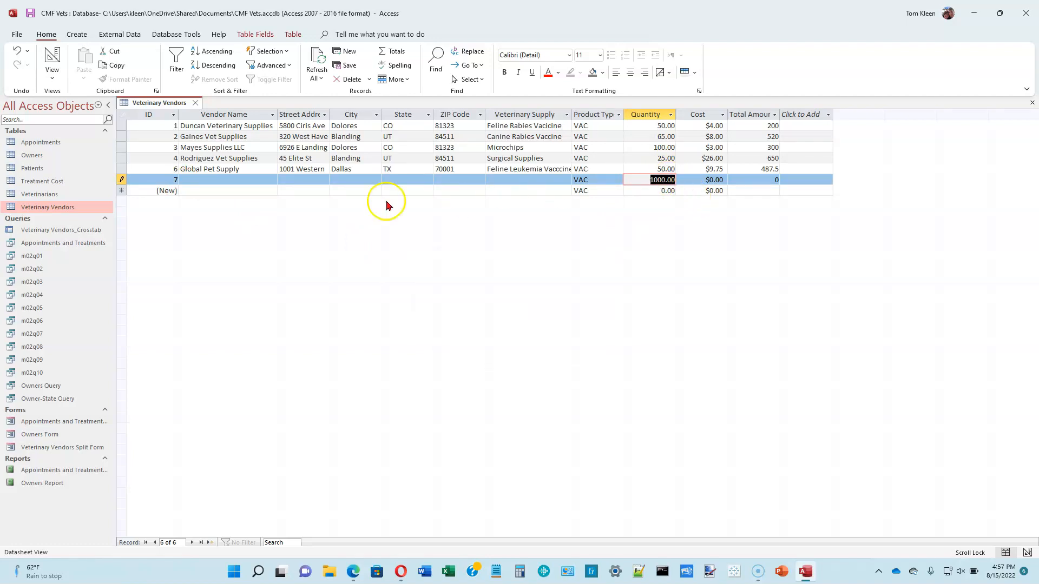
# Fill record 7's name, address, city, state, ZIP and supply fields with 'x' and save it
pyautogui.click(217, 179)
pyautogui.write('x')
pyautogui.click(301, 180)
pyautogui.write('x')
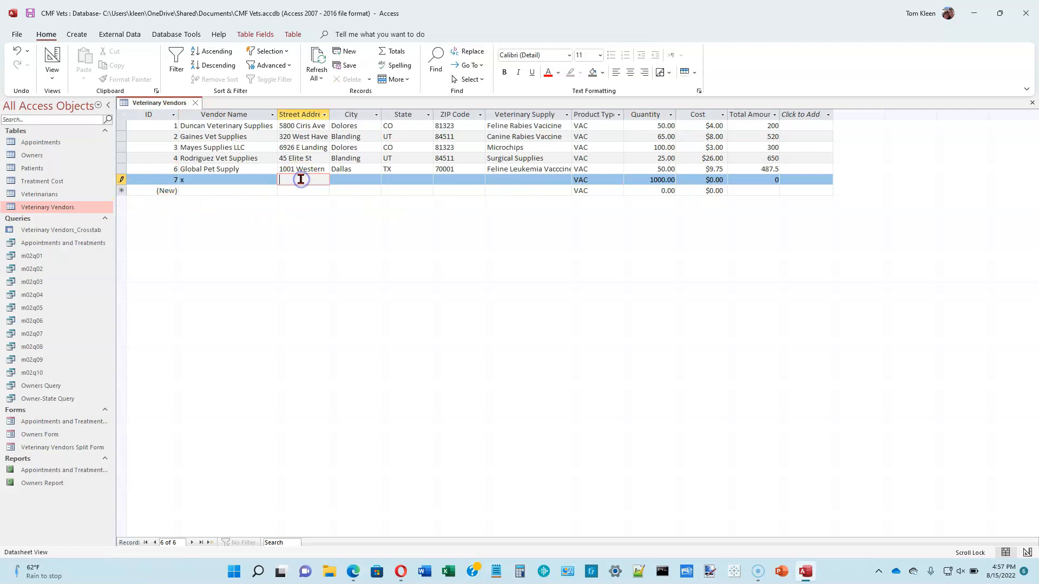
pyautogui.click(347, 180)
pyautogui.write('x')
pyautogui.click(401, 179)
pyautogui.write('x')
pyautogui.click(445, 179)
pyautogui.write('x')
pyautogui.click(500, 185)
pyautogui.write('x')
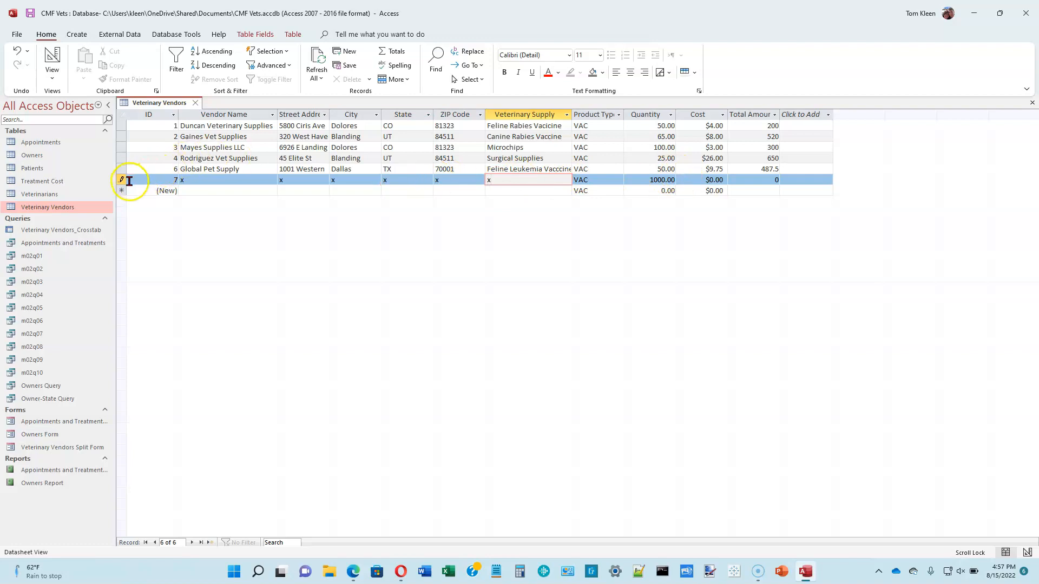
pyautogui.click(194, 190)
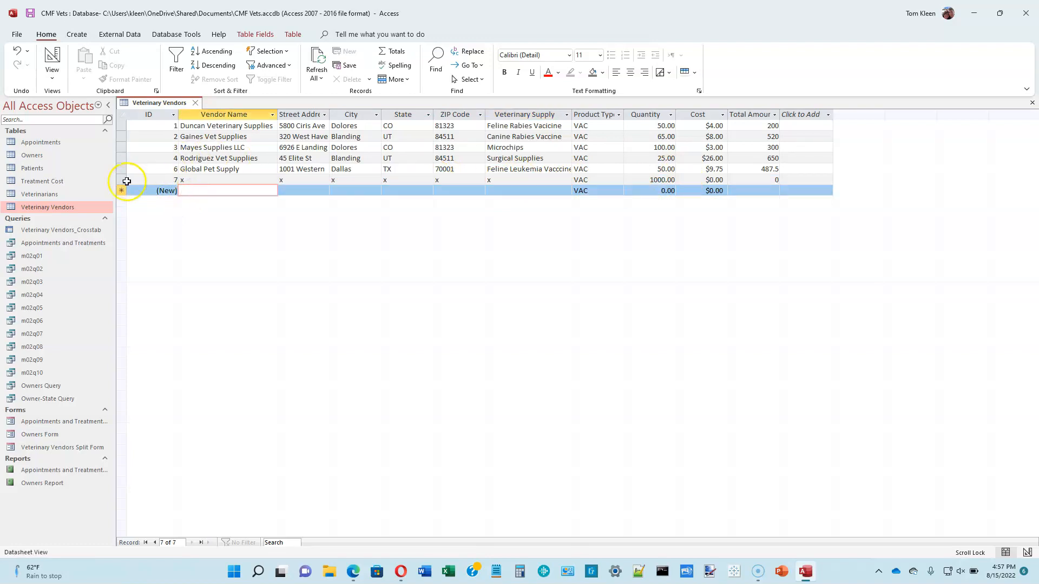
# Delete test record 7 and confirm the deletion
pyautogui.click(120, 180)
pyautogui.rightClick(120, 180)
pyautogui.click(156, 205)
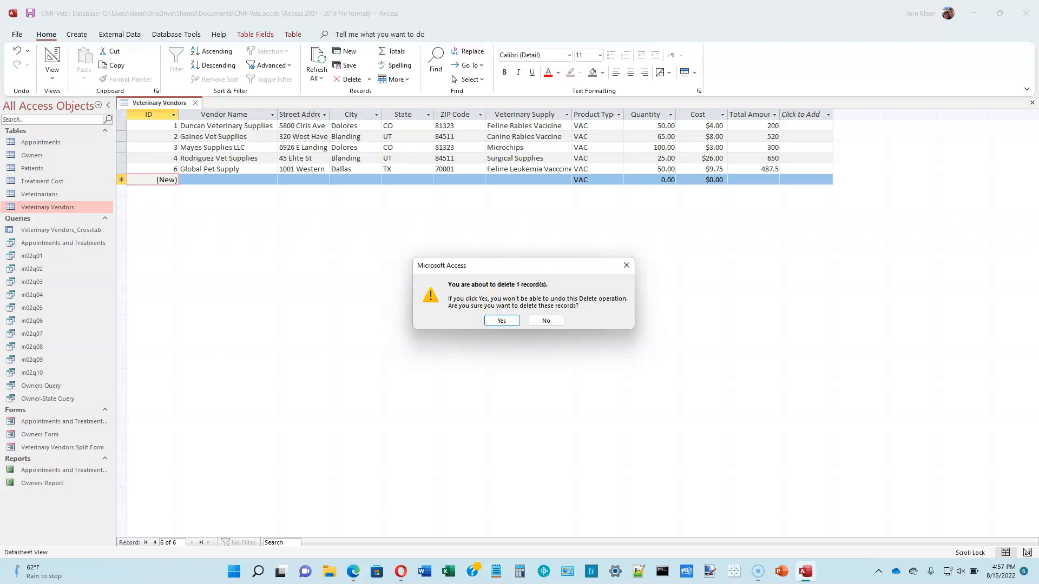
pyautogui.click(502, 321)
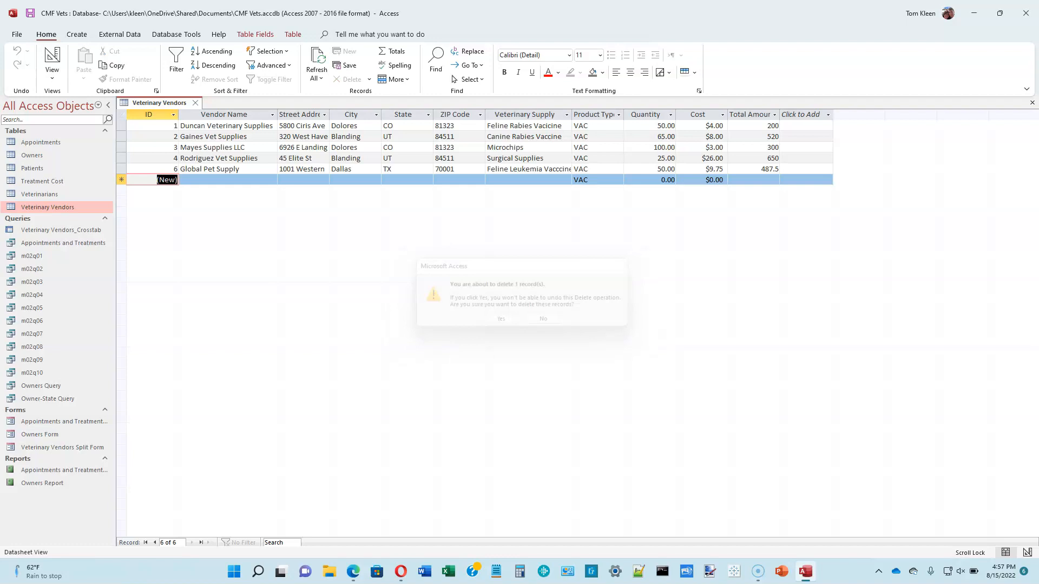
pyautogui.click(498, 323)
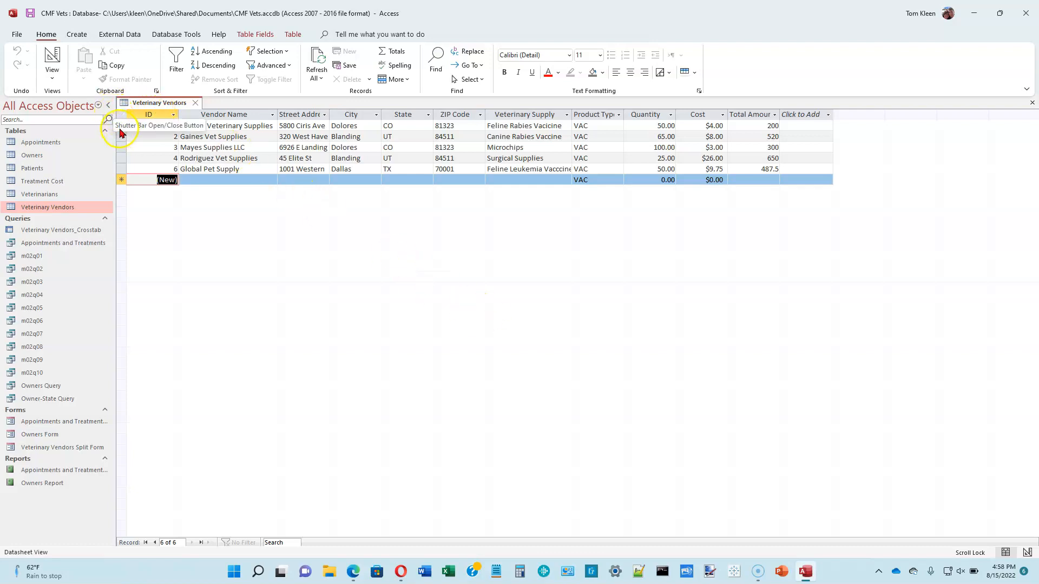
# Append 'Boulevard' to Gaines Vet Supplies' street address, autofit the Street Address column, and save
pyautogui.click(109, 106)
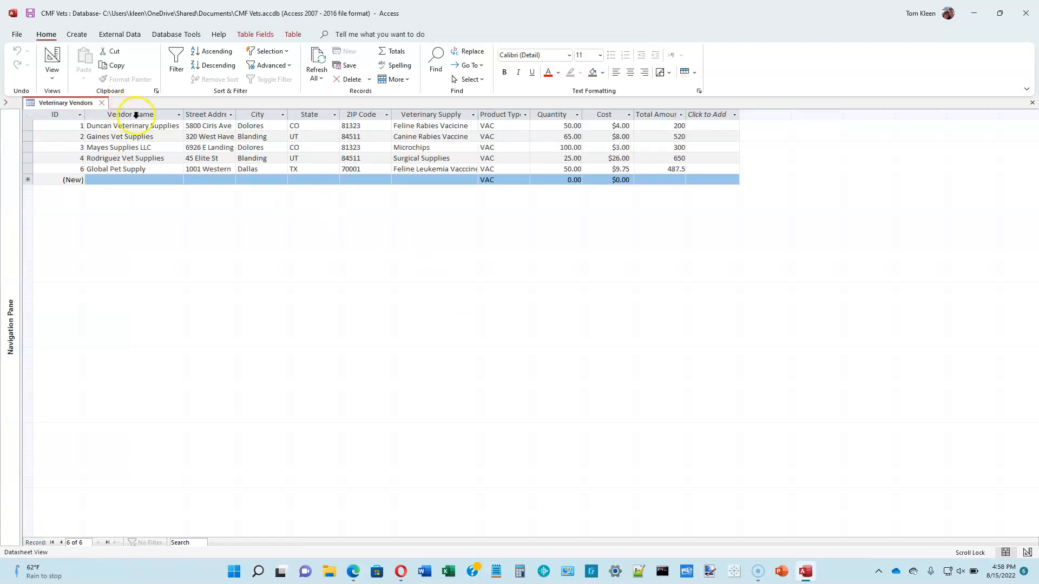
pyautogui.click(152, 137)
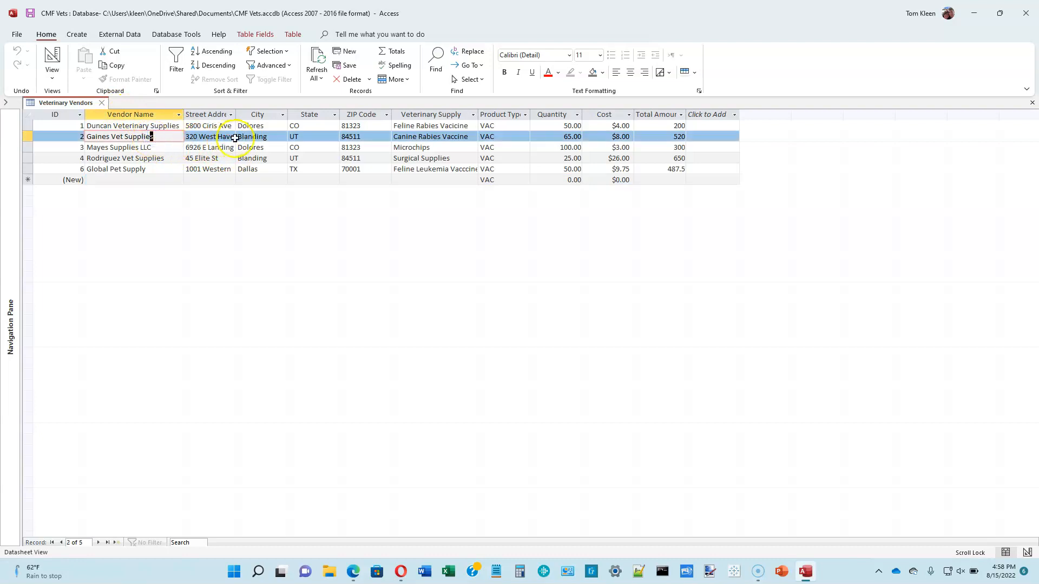
pyautogui.click(231, 136)
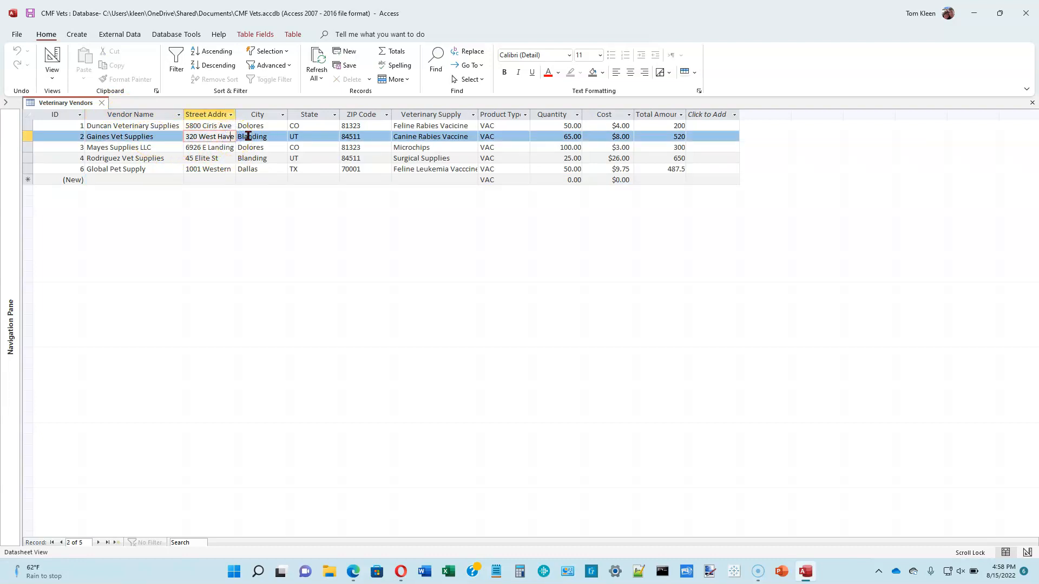
pyautogui.doubleClick(248, 137)
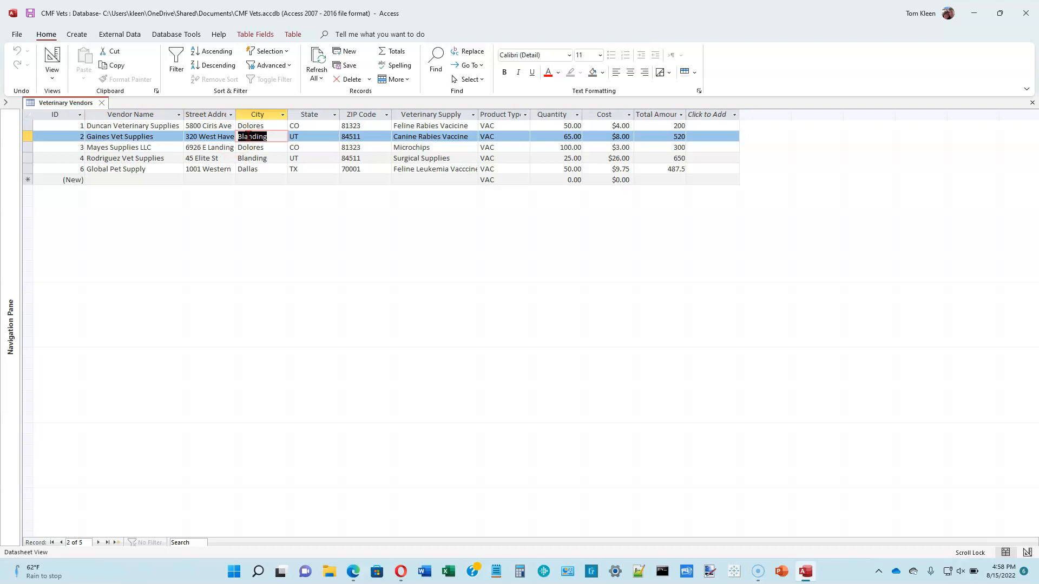
pyautogui.click(255, 137)
pyautogui.press('End')
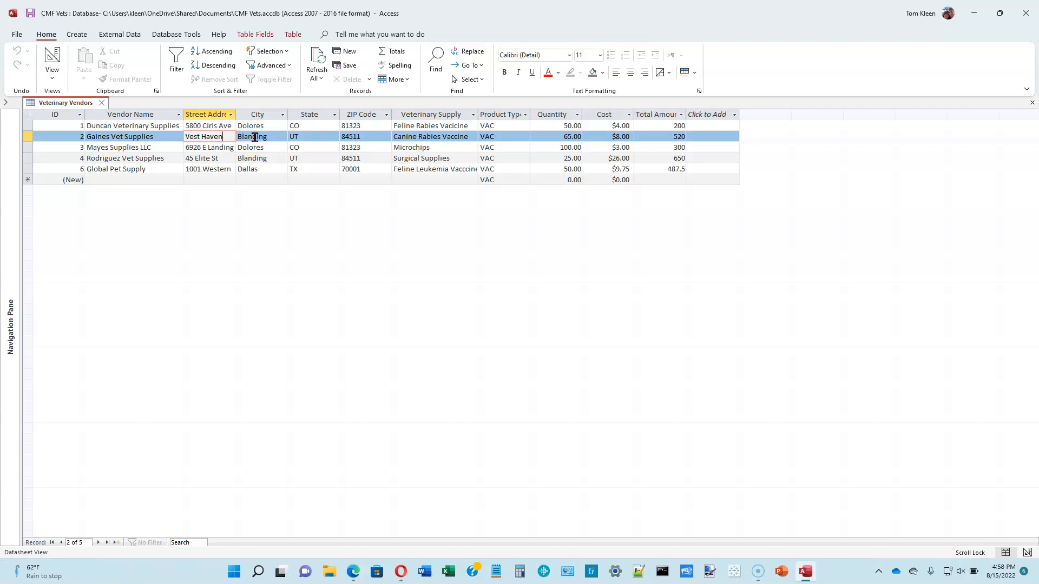
pyautogui.write('Boulevard')
pyautogui.press('Tab')
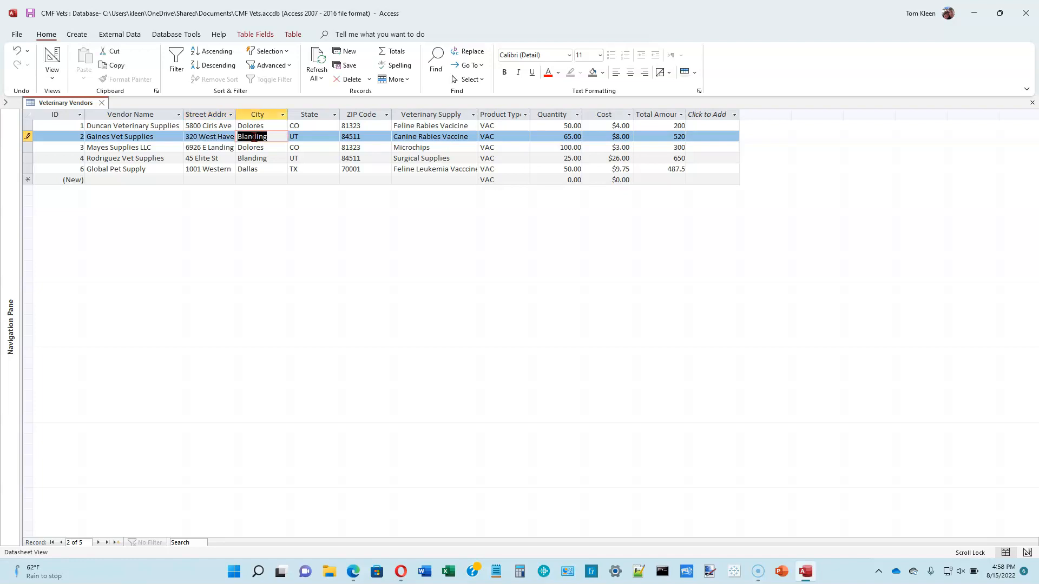
pyautogui.doubleClick(236, 114)
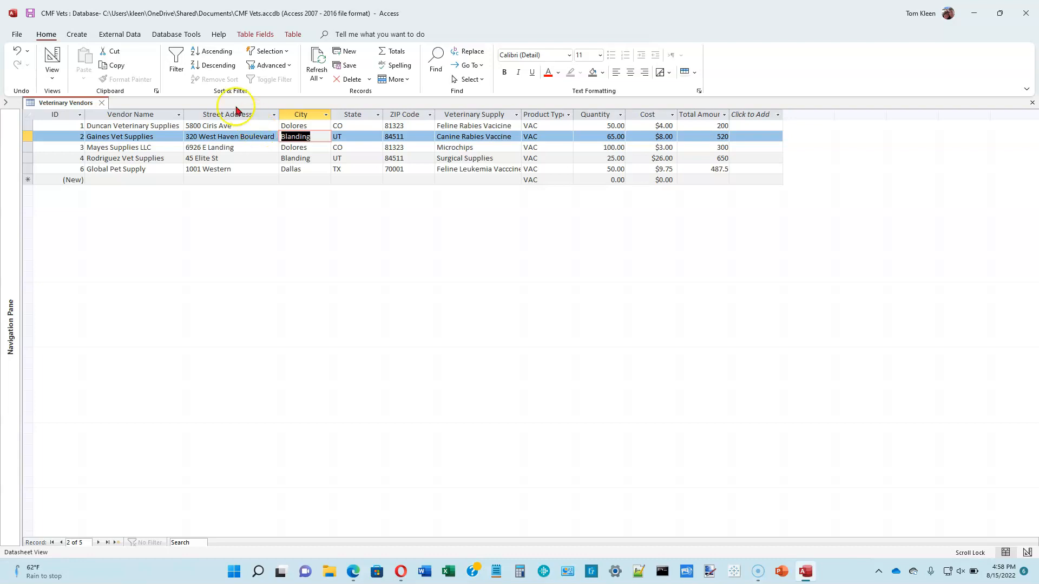
pyautogui.click(31, 14)
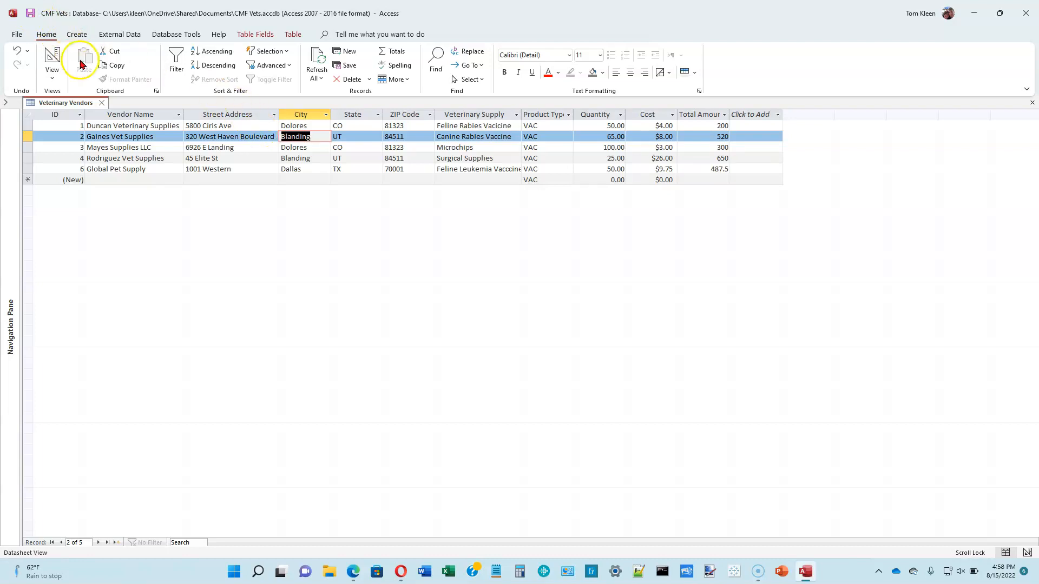
# Close and reopen the Veterinary Vendors table, then hide the Navigation Pane
pyautogui.click(103, 103)
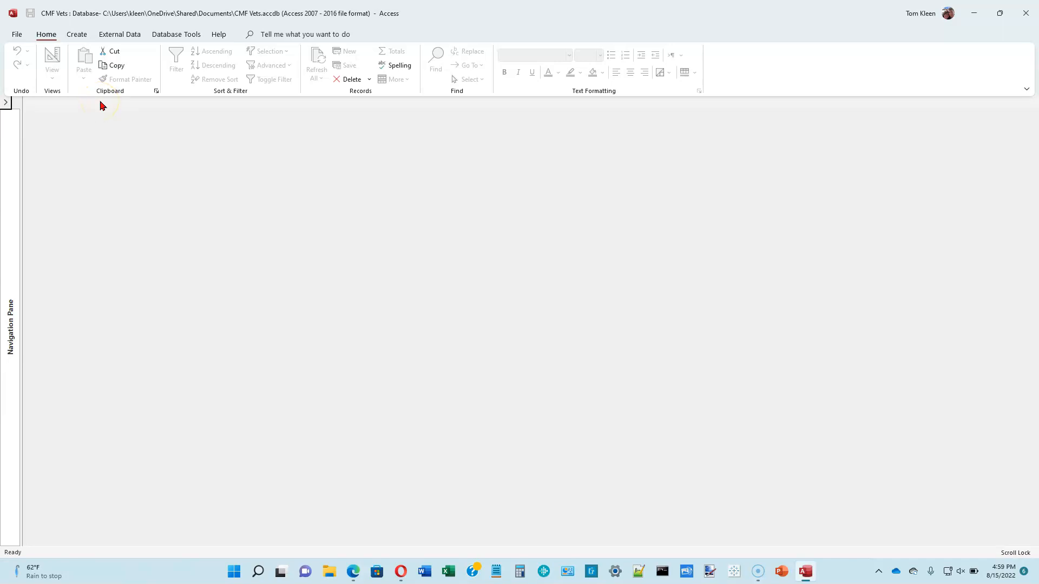
pyautogui.click(6, 102)
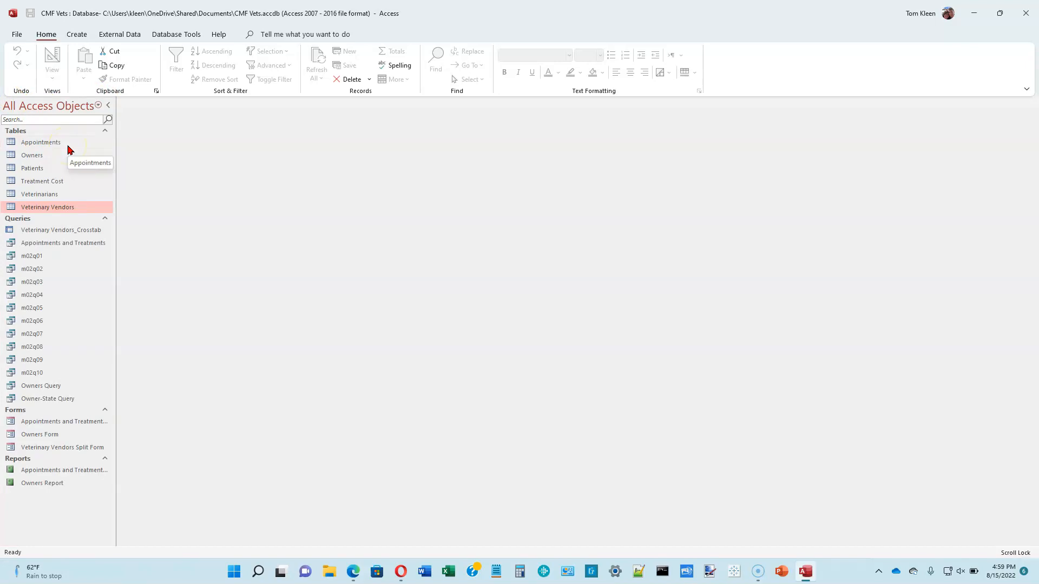
pyautogui.click(64, 208)
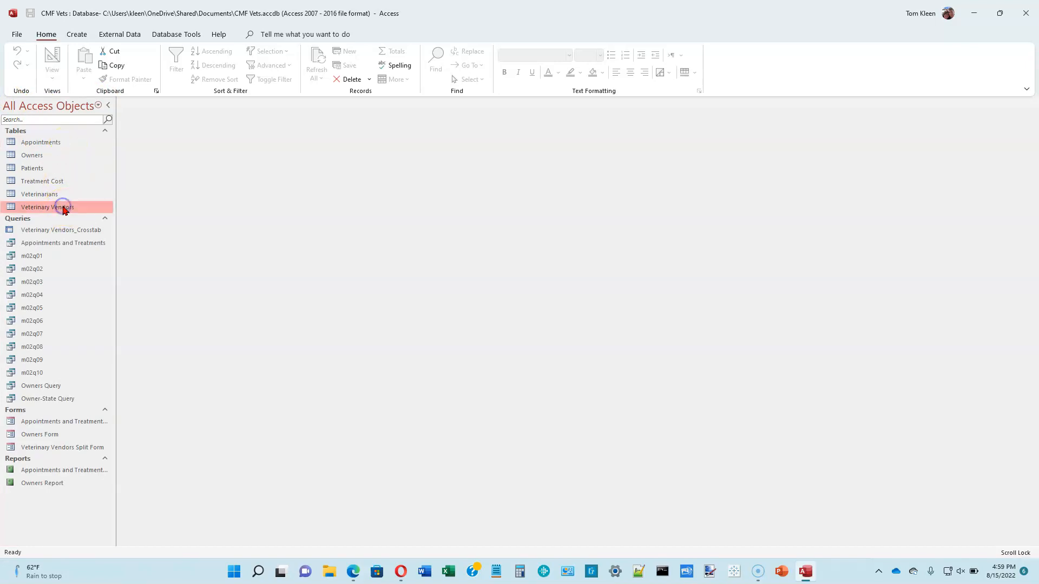
pyautogui.doubleClick(64, 208)
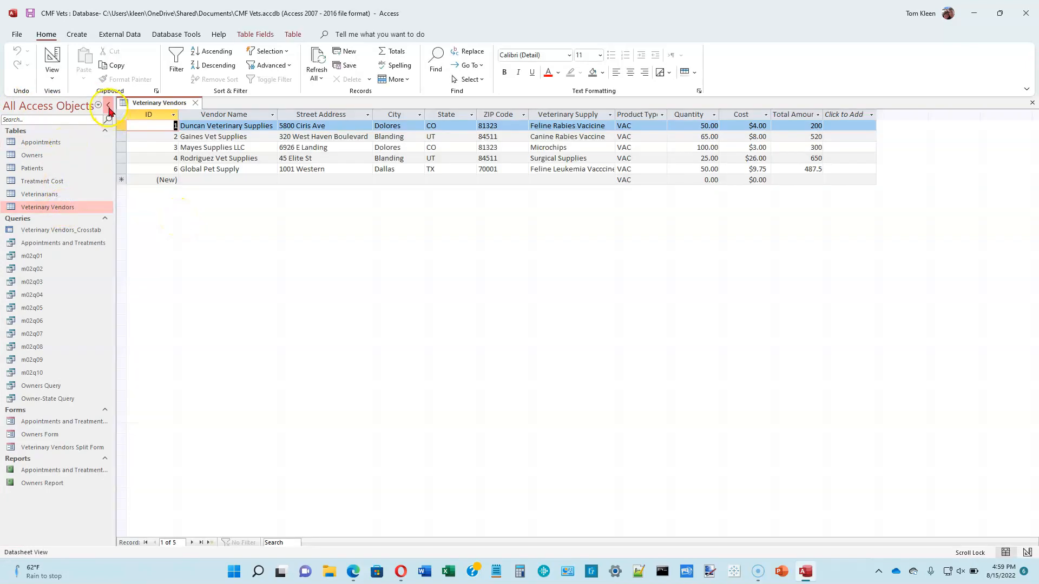
pyautogui.click(108, 105)
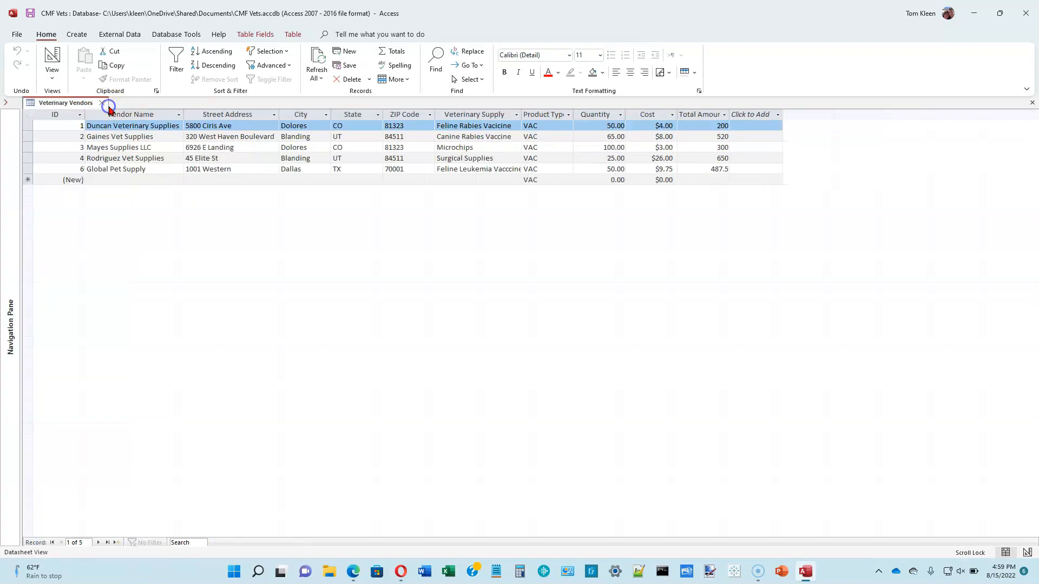
pyautogui.click(140, 120)
# Set Mayes Supplies LLC's Product Type to MC and Rodriguez Vet Supplies' to SUP, then close the table
pyautogui.click(559, 148)
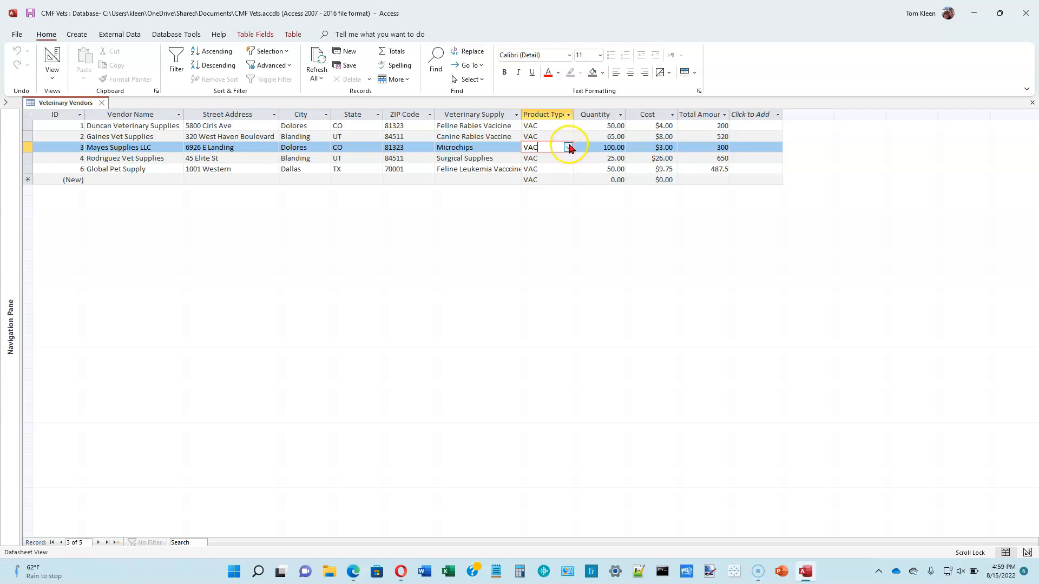
pyautogui.click(568, 147)
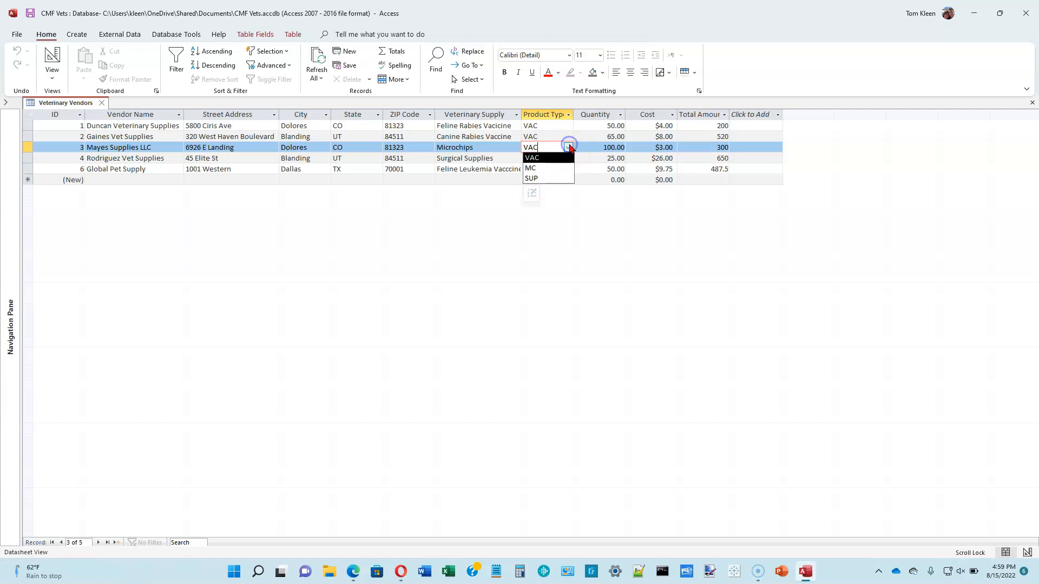
pyautogui.click(546, 168)
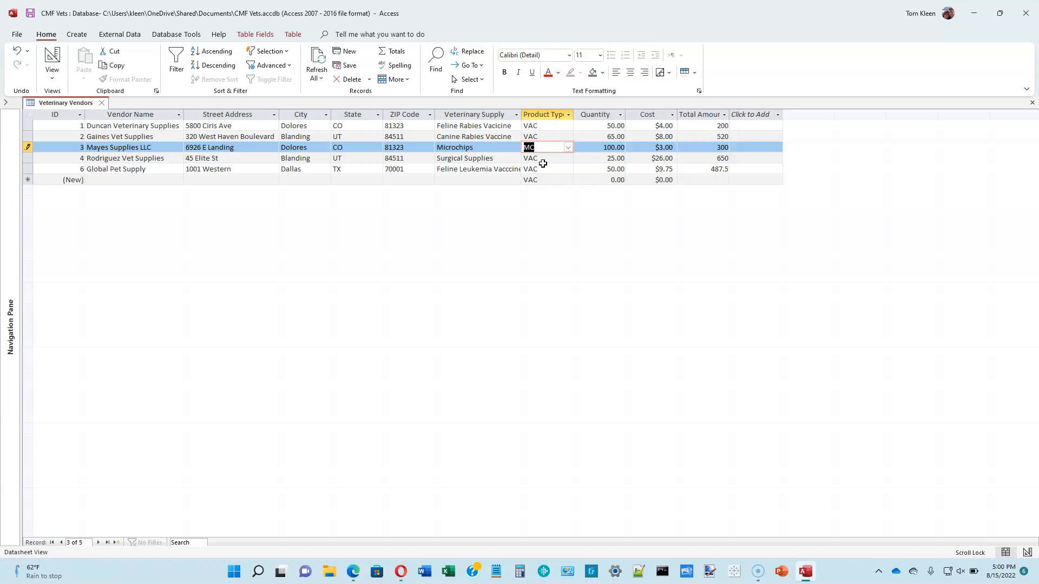
pyautogui.click(26, 158)
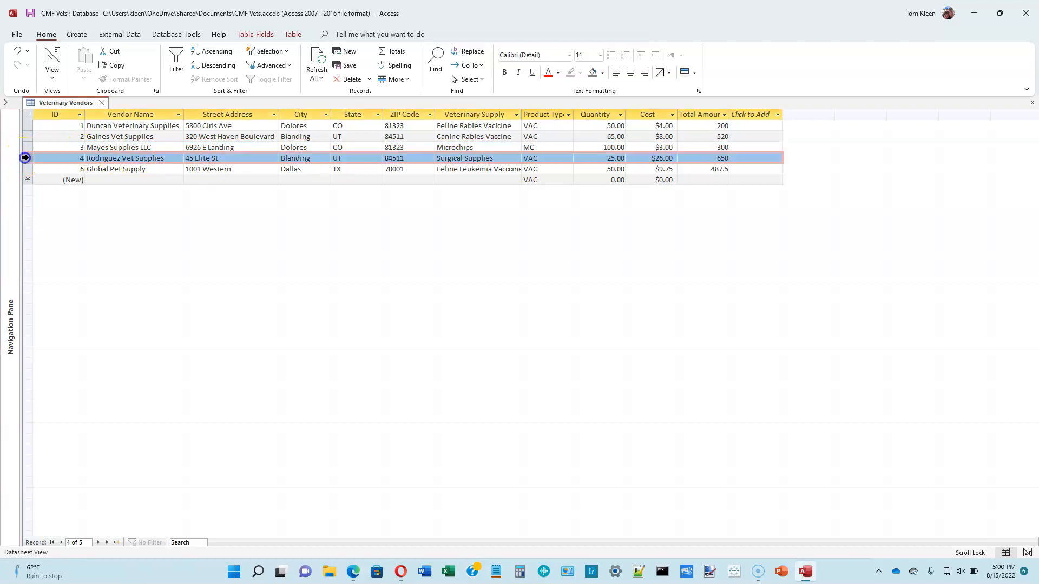
pyautogui.click(555, 158)
pyautogui.click(567, 158)
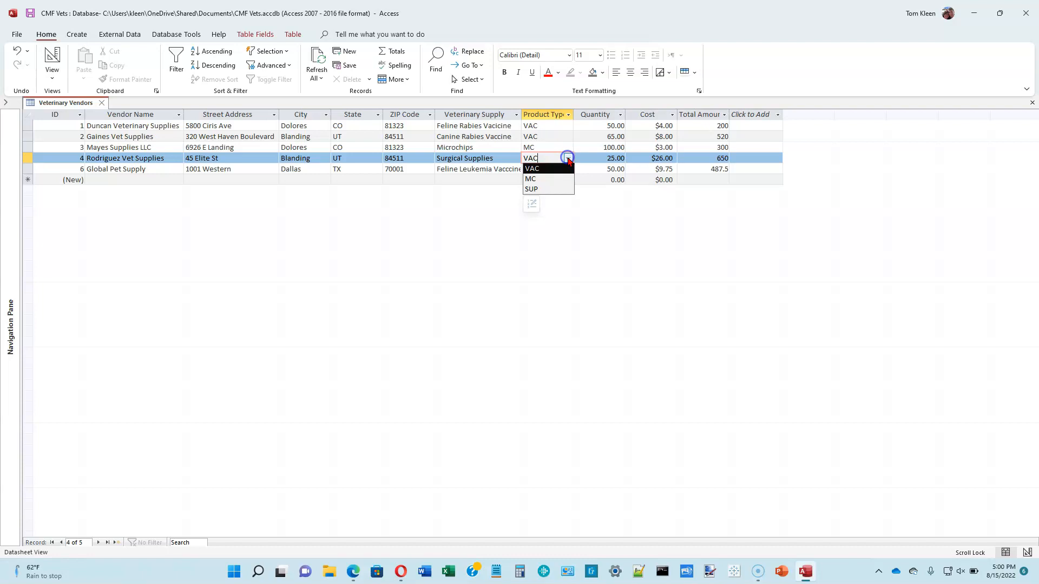
pyautogui.click(546, 189)
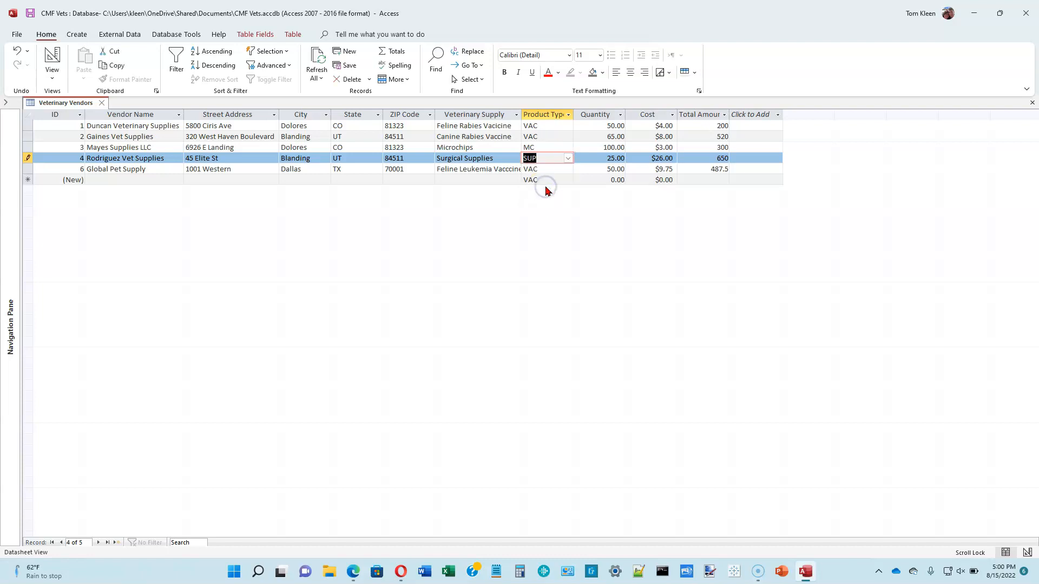
pyautogui.click(100, 103)
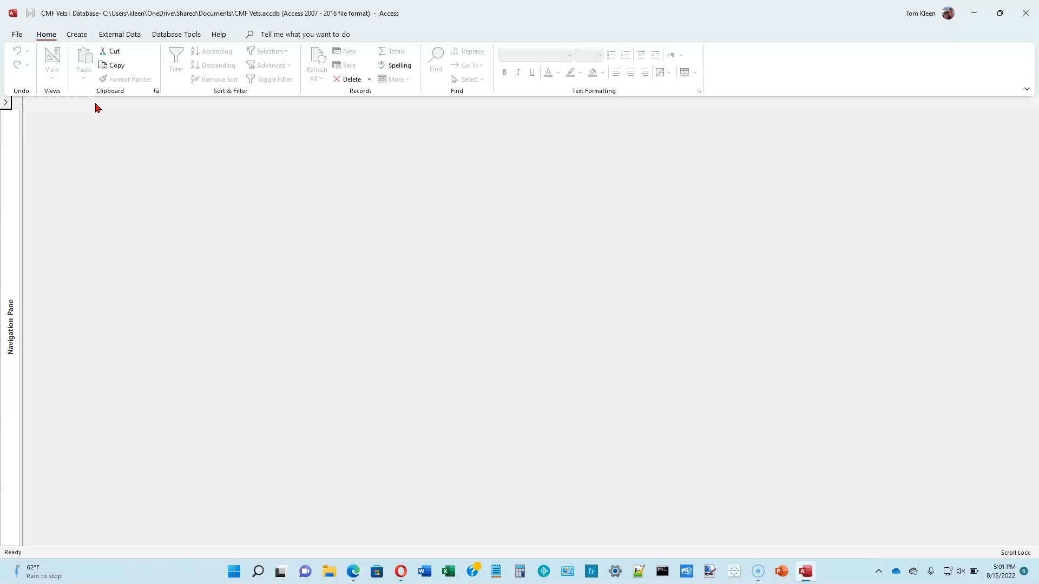
# Show the Navigation Pane and open the Appointments table
pyautogui.click(6, 102)
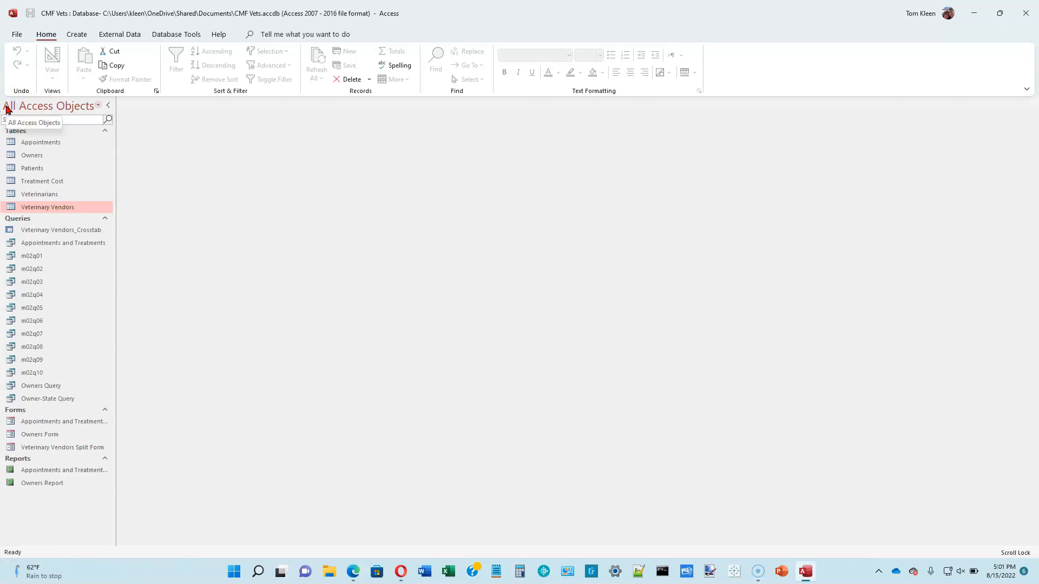
pyautogui.doubleClick(34, 143)
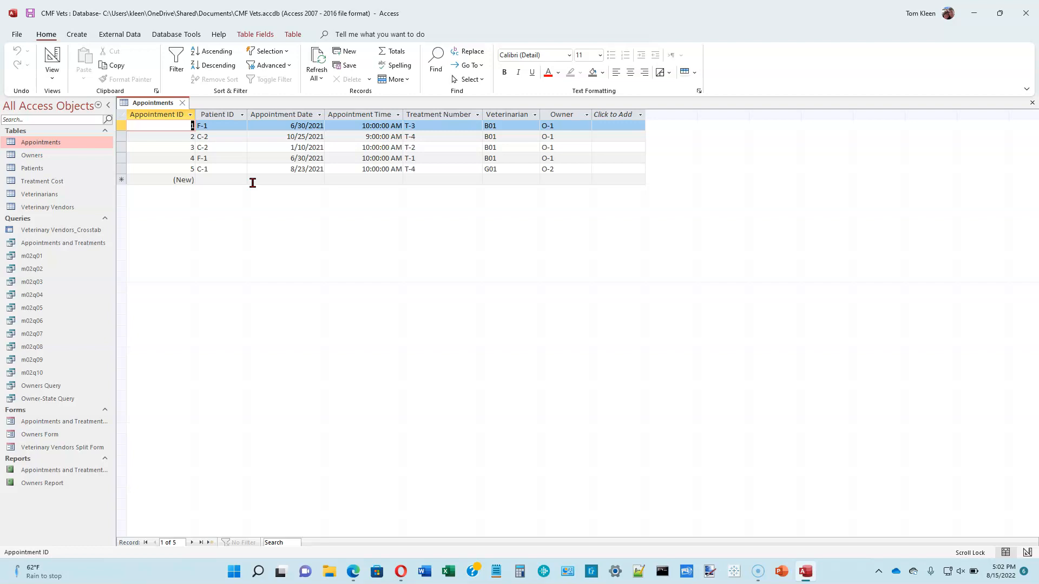
# Enter Patient IDs P-3, P-7, P-2, P-4 and P-5 for appointments 1 through 5
pyautogui.click(231, 127)
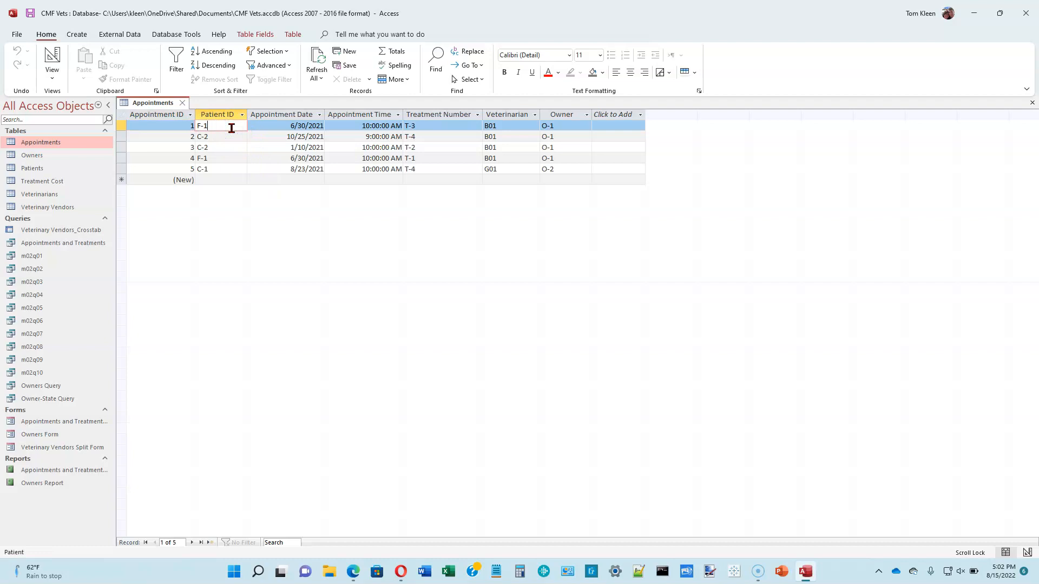
pyautogui.press('BackSpace')
pyautogui.press('BackSpace')
pyautogui.press('BackSpace')
pyautogui.write('P-3')
pyautogui.press('Down')
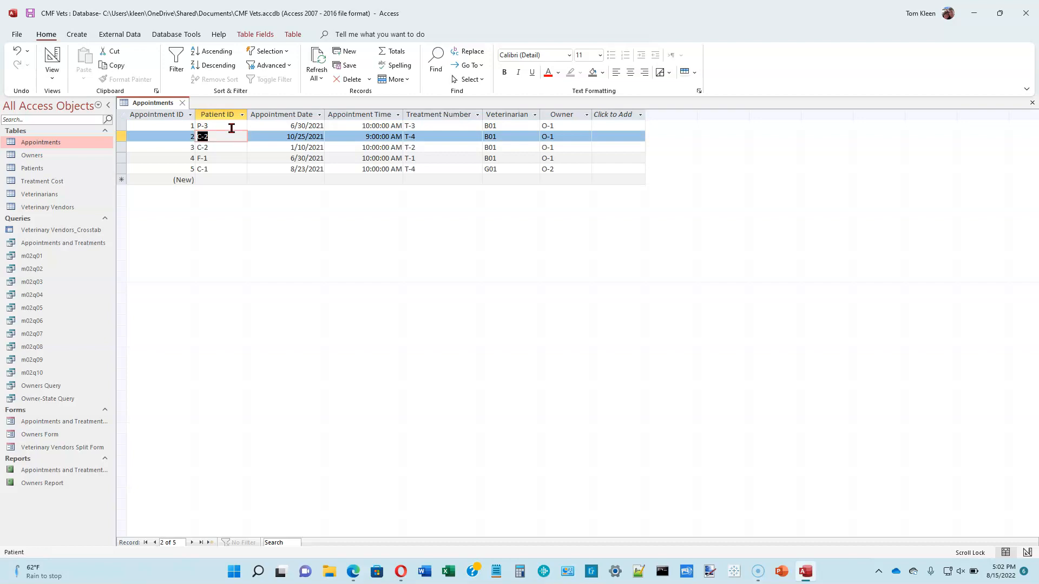
pyautogui.write('P-7')
pyautogui.press('Down')
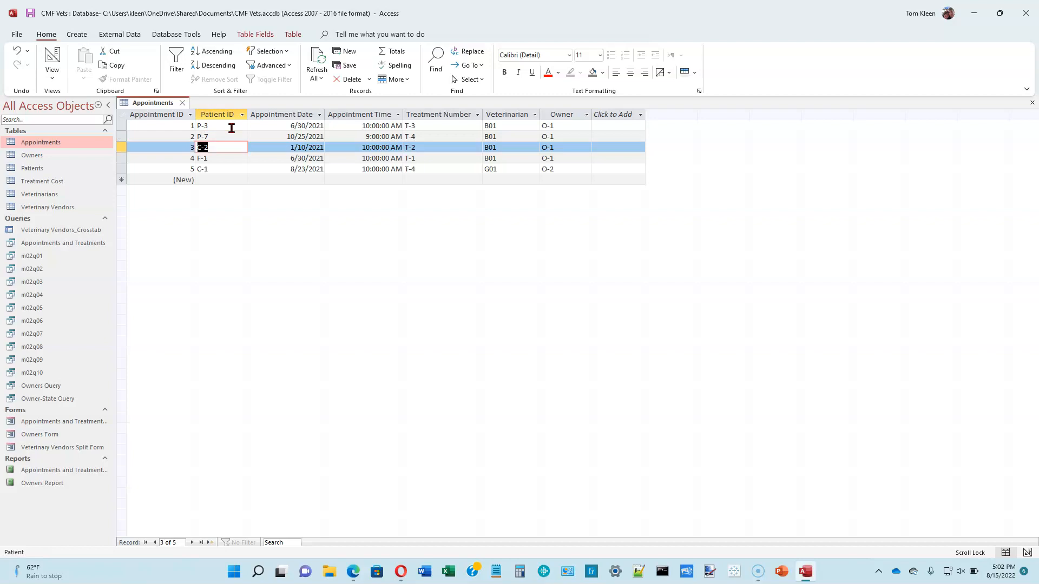
pyautogui.write('P-2')
pyautogui.press('Down')
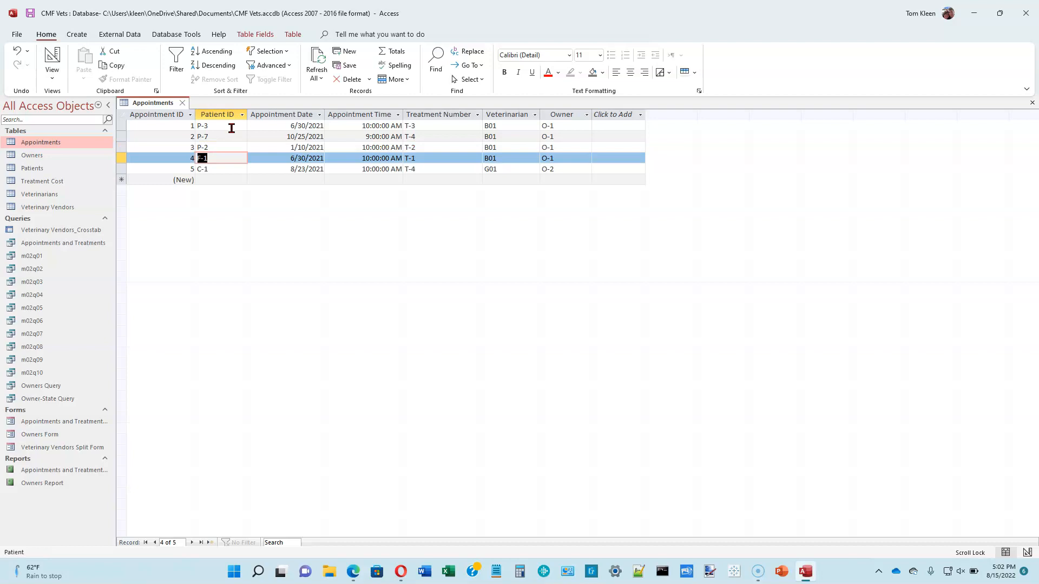
pyautogui.press('BackSpace')
pyautogui.write('P-4')
pyautogui.press('Down')
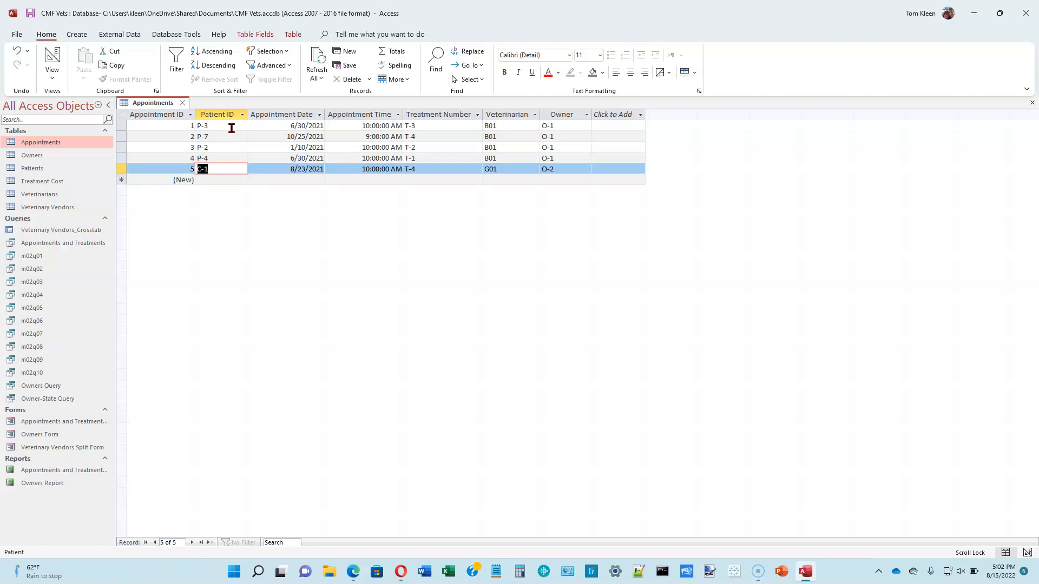
pyautogui.write('P-5')
pyautogui.click(566, 124)
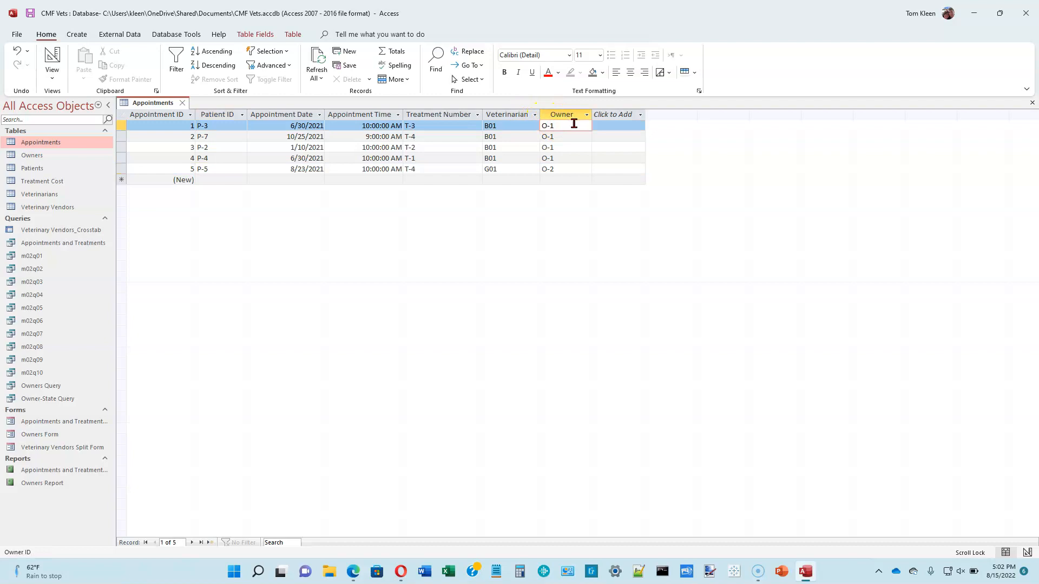
# Change the Owner IDs of appointments 1–3 to O-6, O-8 and O-5
pyautogui.press('BackSpace')
pyautogui.press('BackSpace')
pyautogui.write('-6')
pyautogui.press('Down')
pyautogui.press('BackSpace')
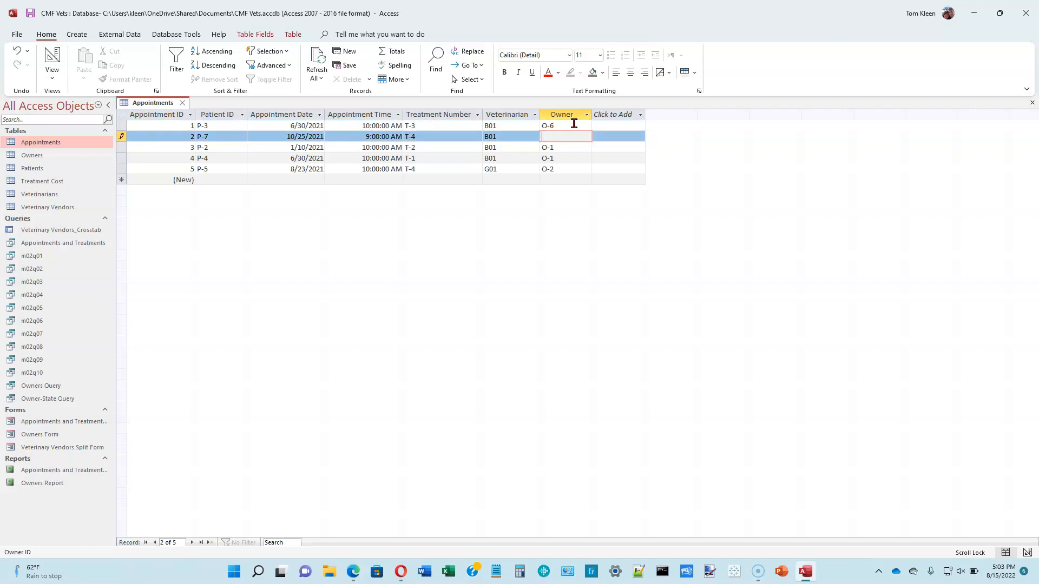
pyautogui.write('O-8')
pyautogui.press('Down')
pyautogui.press('Right')
pyautogui.press('Left')
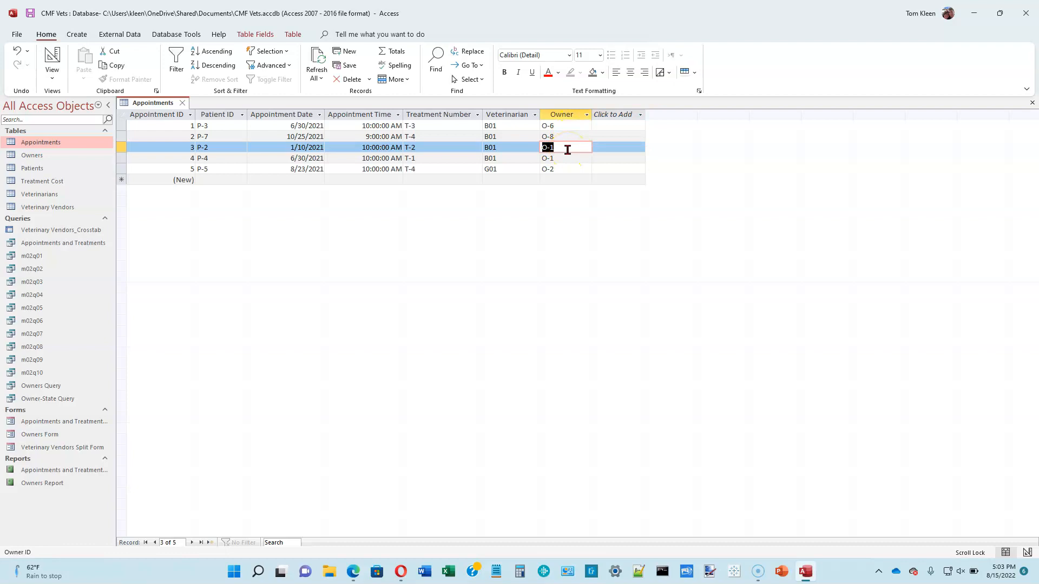
pyautogui.click(568, 148)
pyautogui.press('BackSpace')
pyautogui.write('5')
pyautogui.click(569, 150)
pyautogui.press('Down')
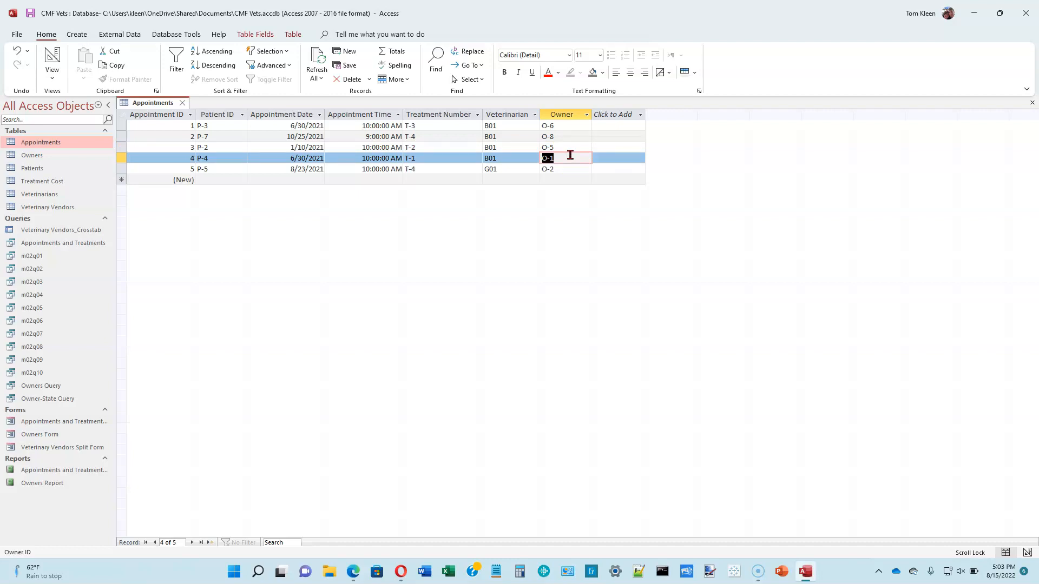
# Change the Owner IDs of appointments 4 and 5 to O-1 and O-4
pyautogui.click(568, 153)
pyautogui.press('BackSpace')
pyautogui.write('1')
pyautogui.press('Down')
pyautogui.press('F2')
pyautogui.press('BackSpace')
pyautogui.write('4')
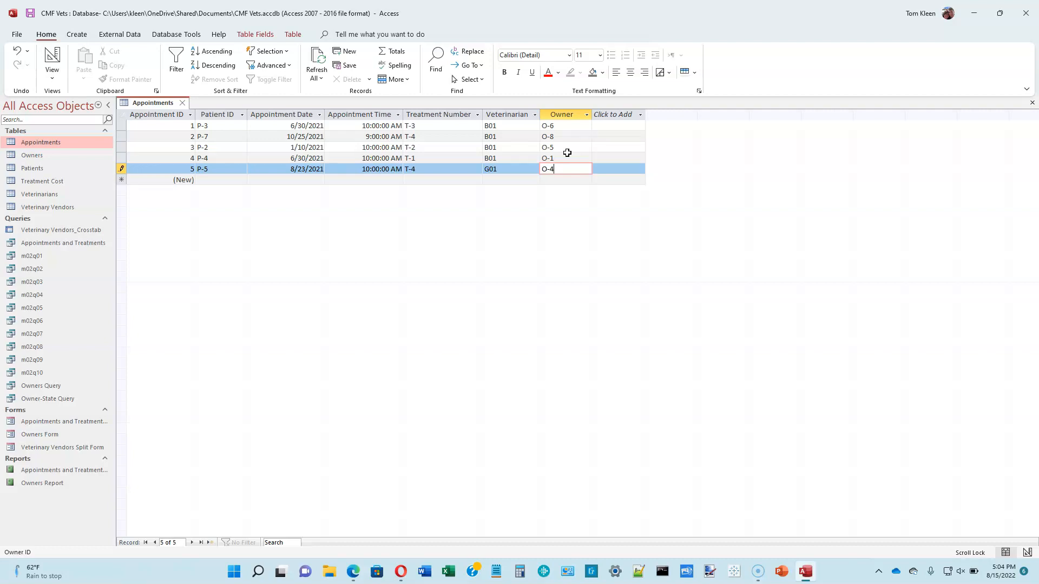
pyautogui.click(458, 114)
# Add treatment T-10 to appointment 1 and treatments T-7 and T-14 to appointment 2
pyautogui.click(469, 125)
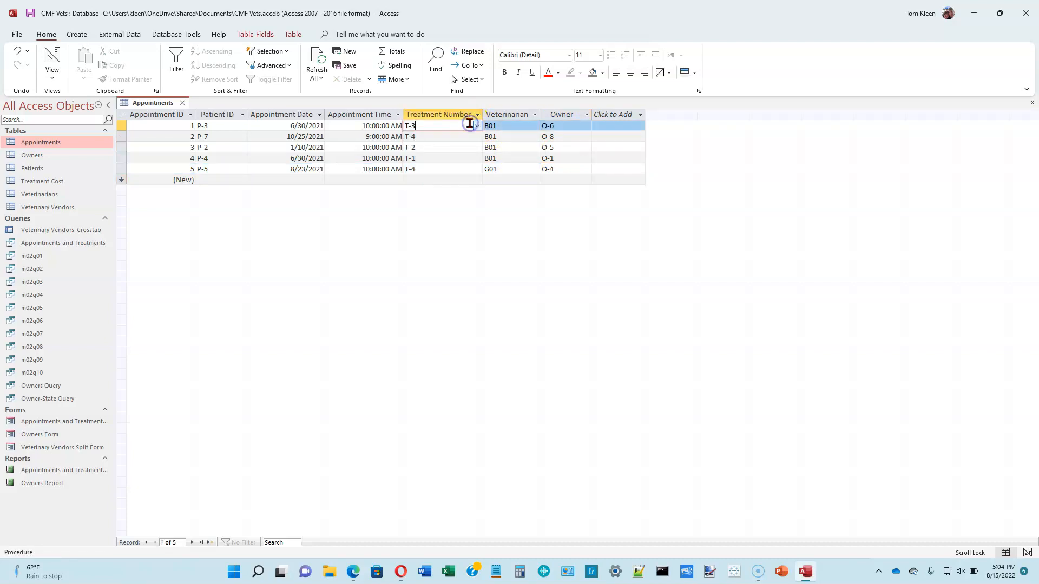
pyautogui.click(478, 126)
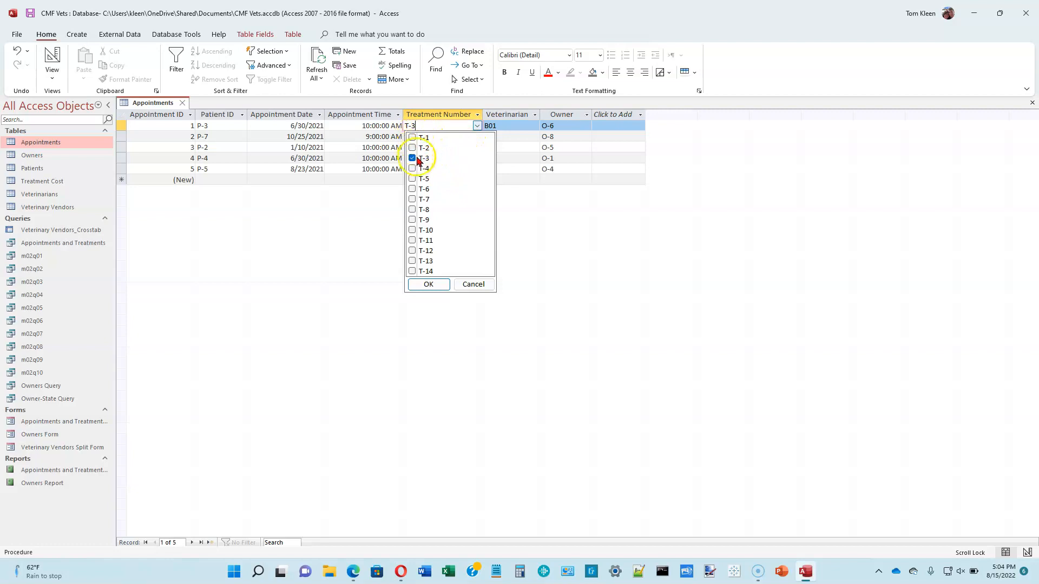
pyautogui.click(412, 230)
pyautogui.click(427, 284)
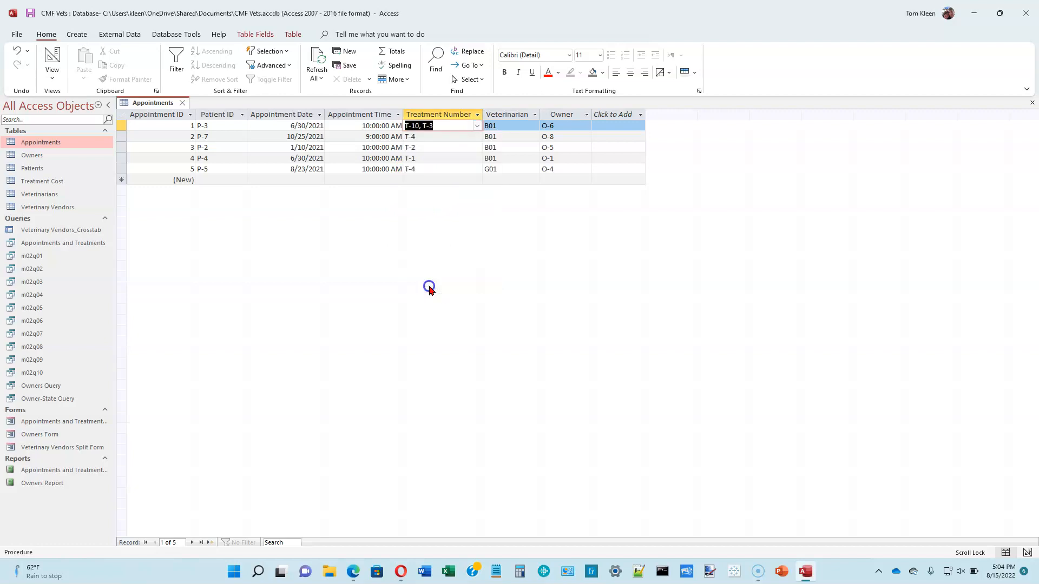
pyautogui.click(456, 135)
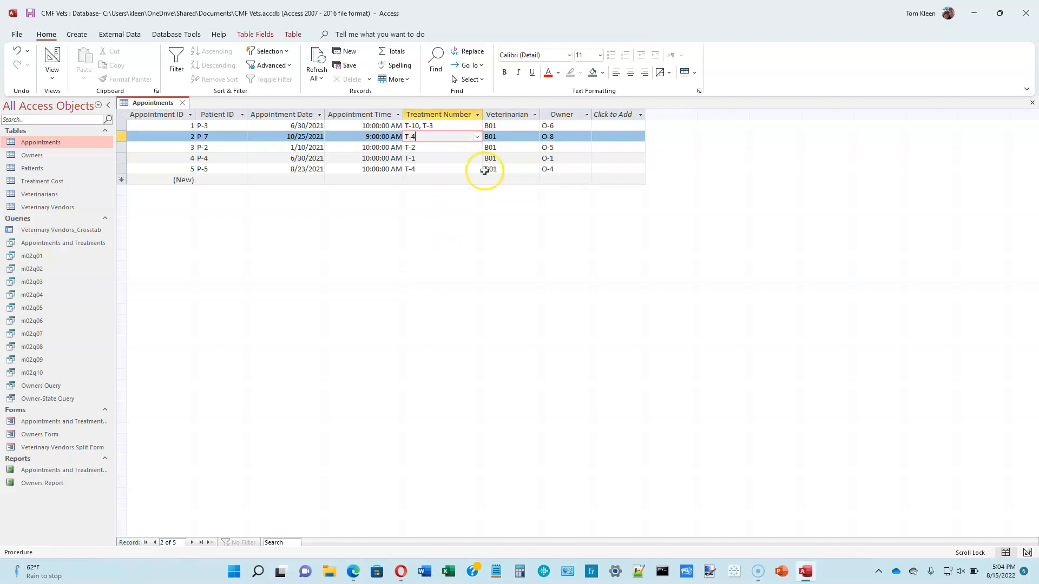
pyautogui.click(478, 137)
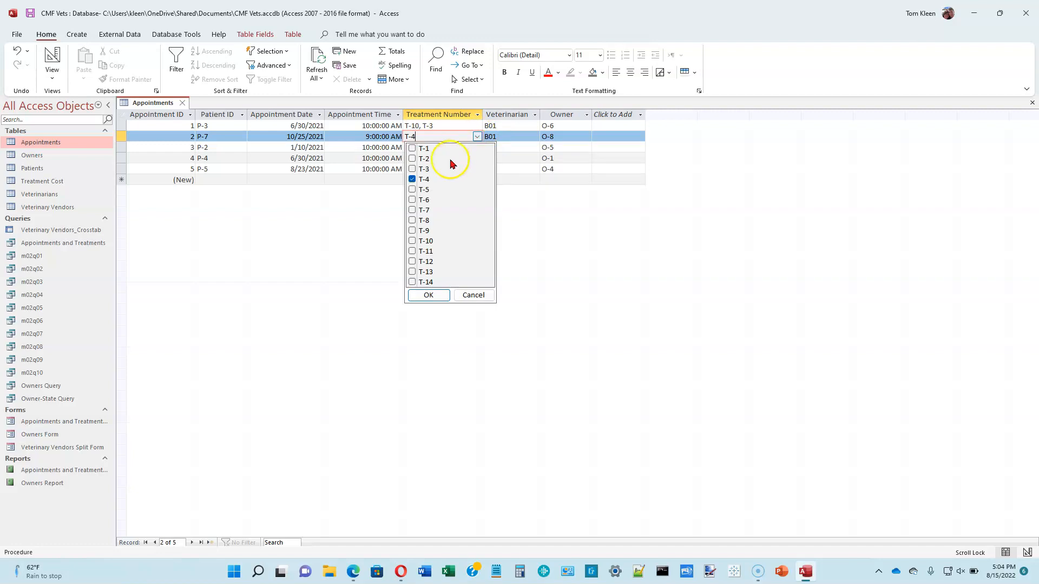
pyautogui.click(412, 210)
pyautogui.click(412, 282)
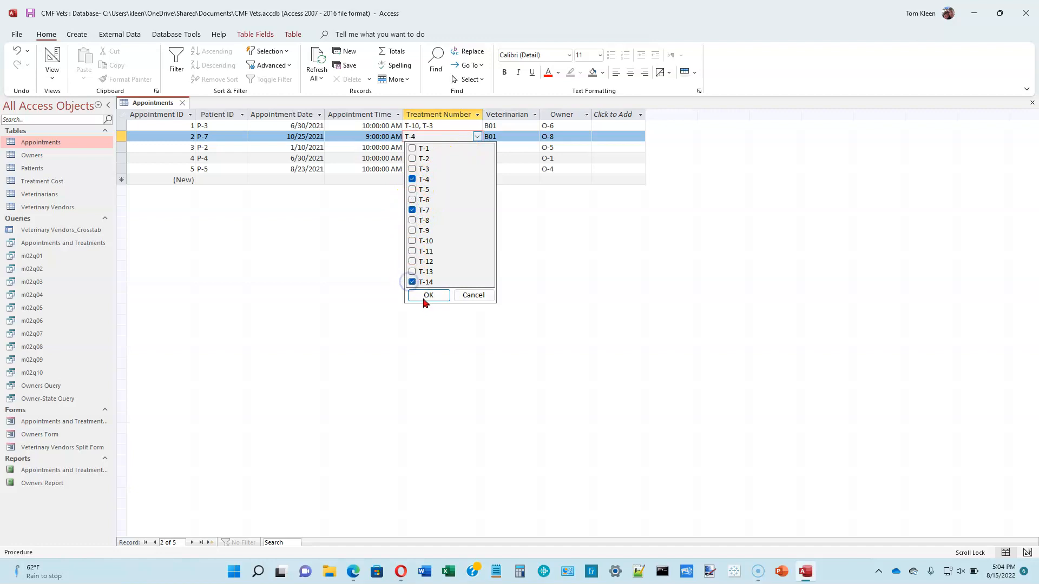
pyautogui.click(425, 296)
# Add treatment T-8 to appointment 4 and treatment T-7 to appointment 5
pyautogui.click(437, 148)
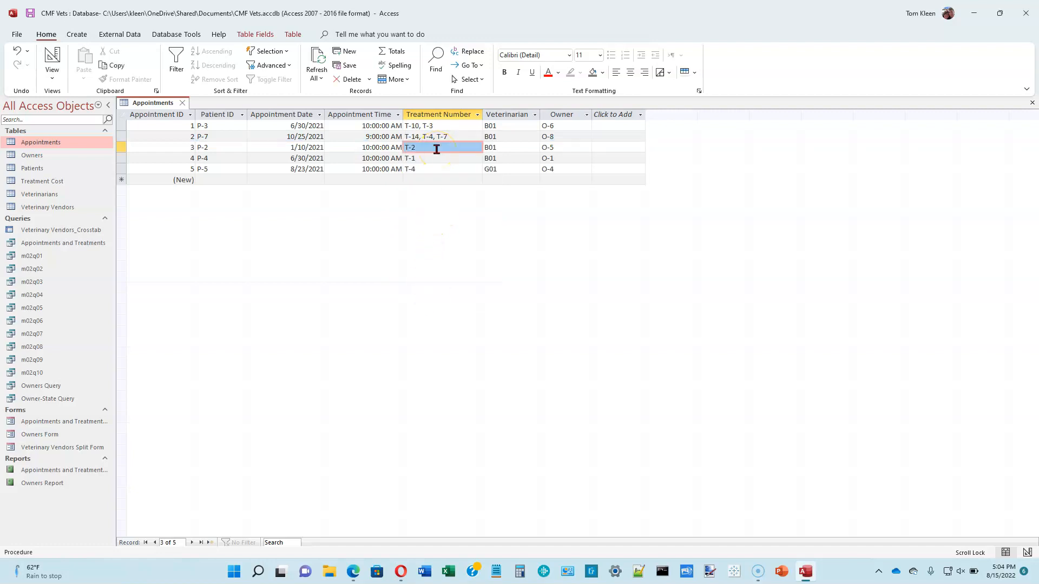
pyautogui.click(436, 158)
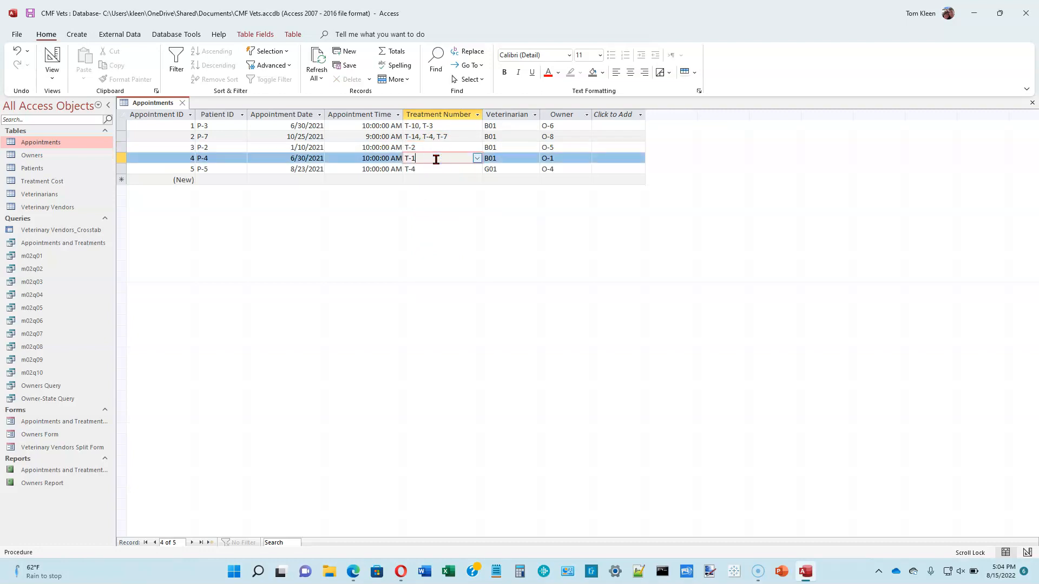
pyautogui.click(477, 158)
pyautogui.click(413, 242)
pyautogui.click(431, 317)
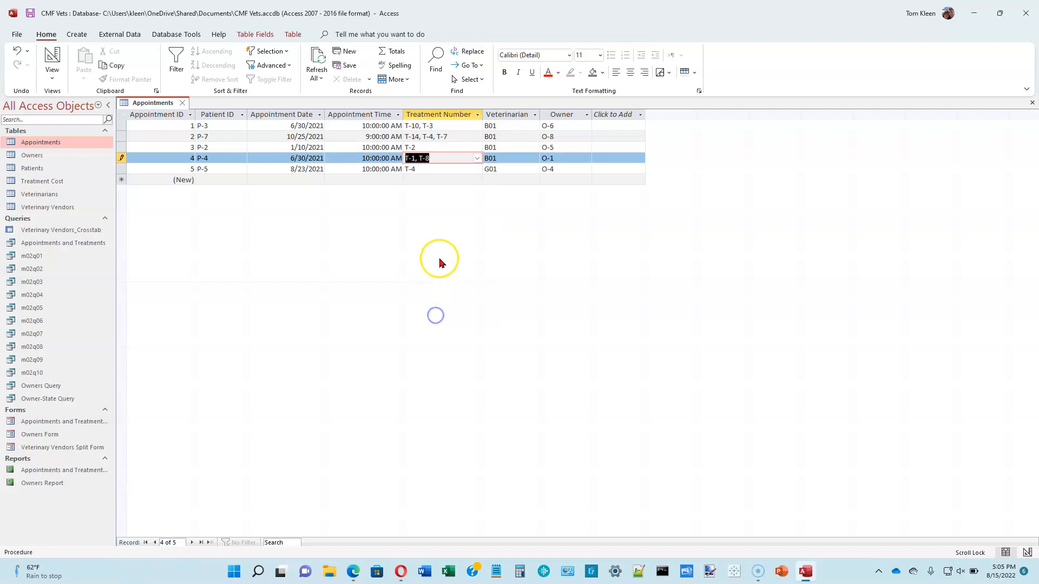
pyautogui.click(439, 169)
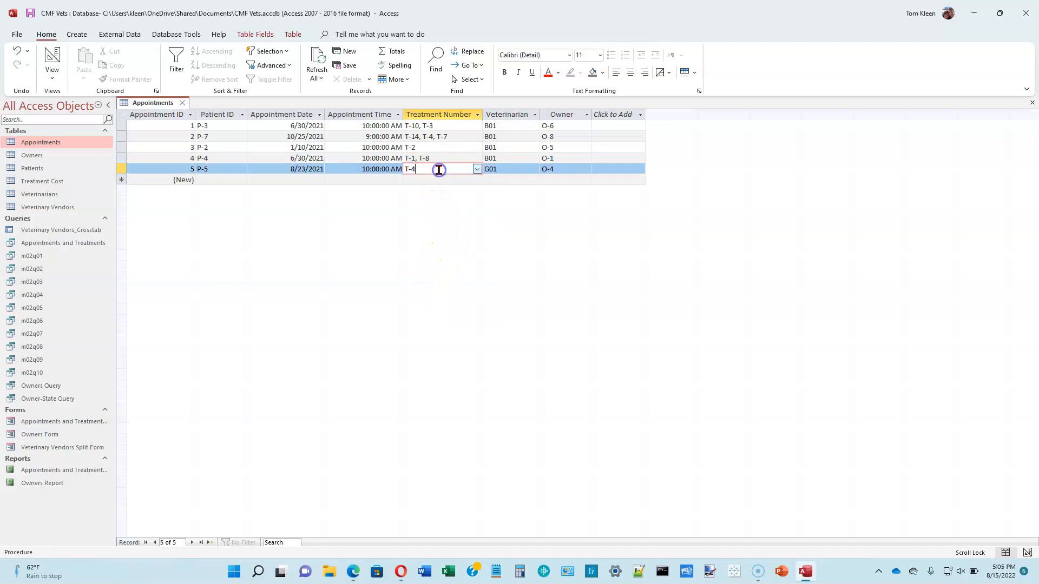
pyautogui.click(479, 168)
pyautogui.click(412, 243)
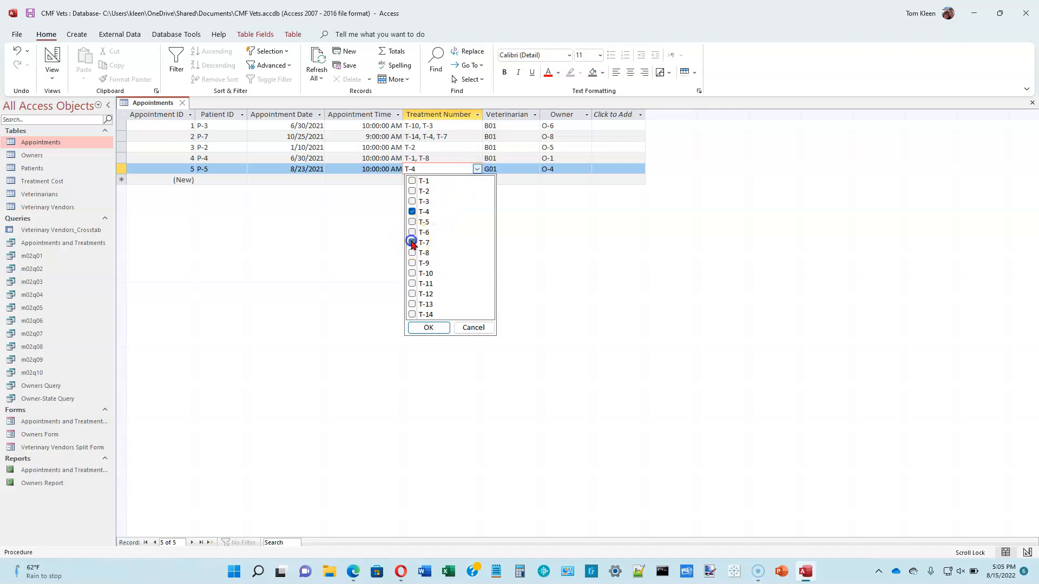
pyautogui.click(428, 328)
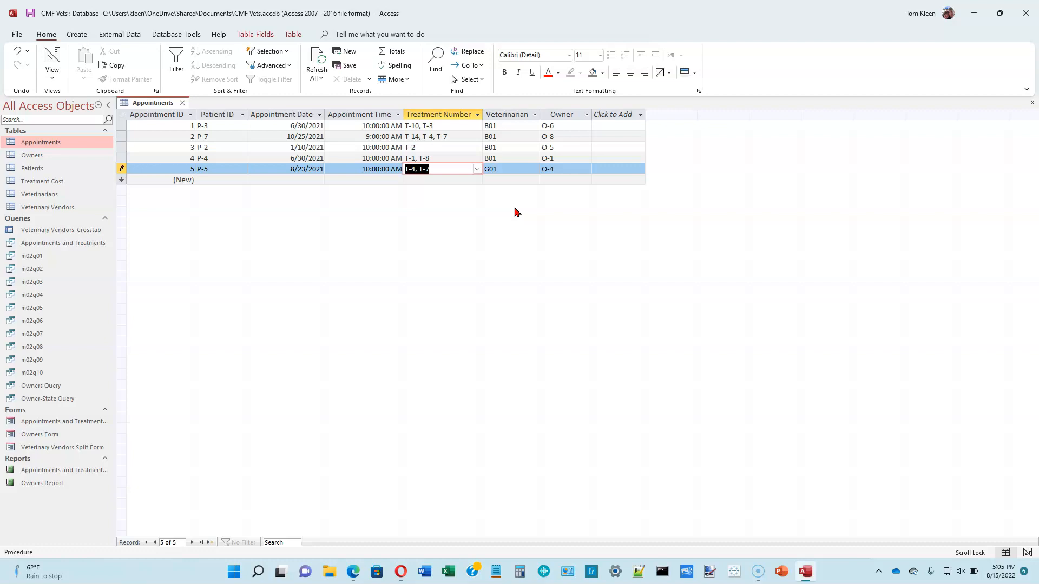
# Commit appointment 5's treatments T-4, T-7, best-fit the Treatment Number column, then save and close Appointments
pyautogui.click(483, 117)
pyautogui.doubleClick(484, 114)
pyautogui.click(31, 16)
pyautogui.click(184, 104)
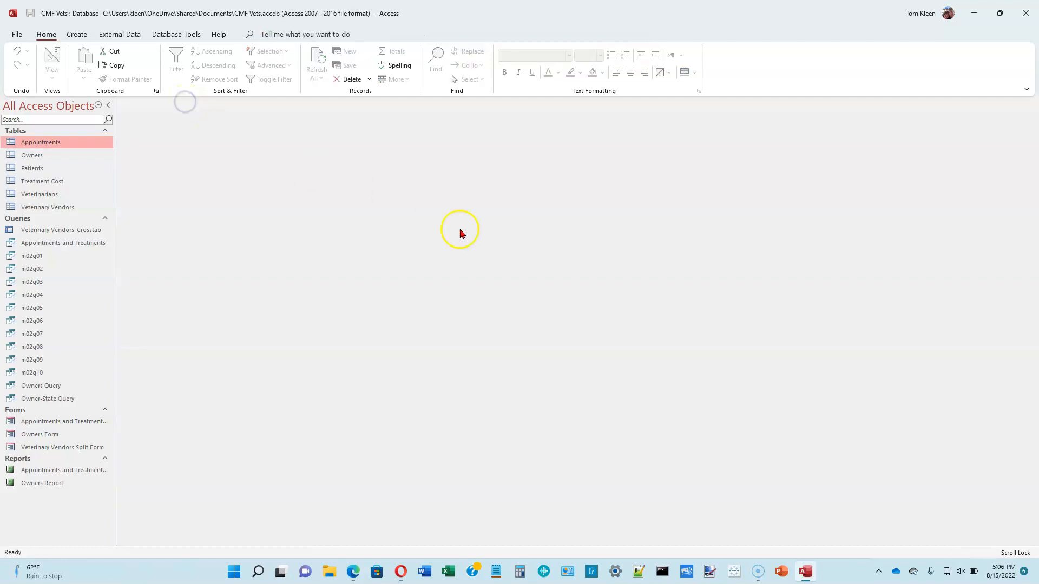